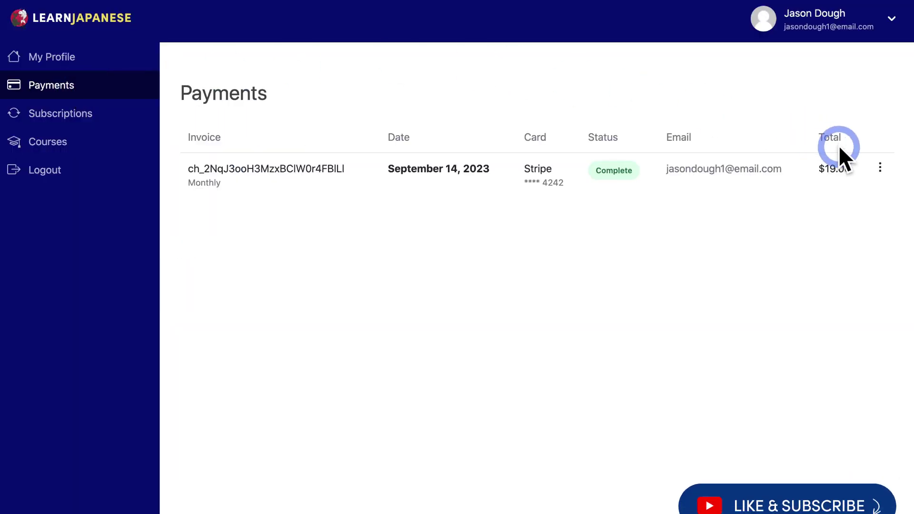
Step: Open a payment's invoice as a PDF from its download options
click(880, 167)
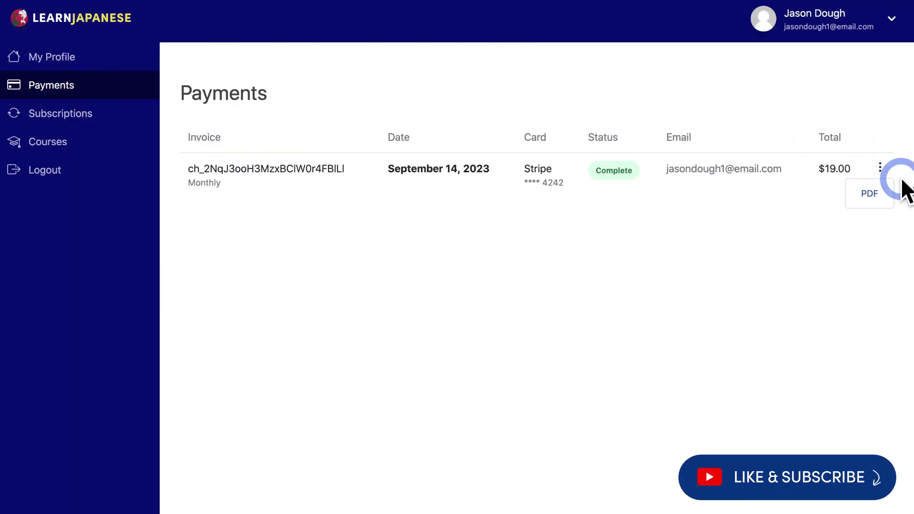
click(871, 193)
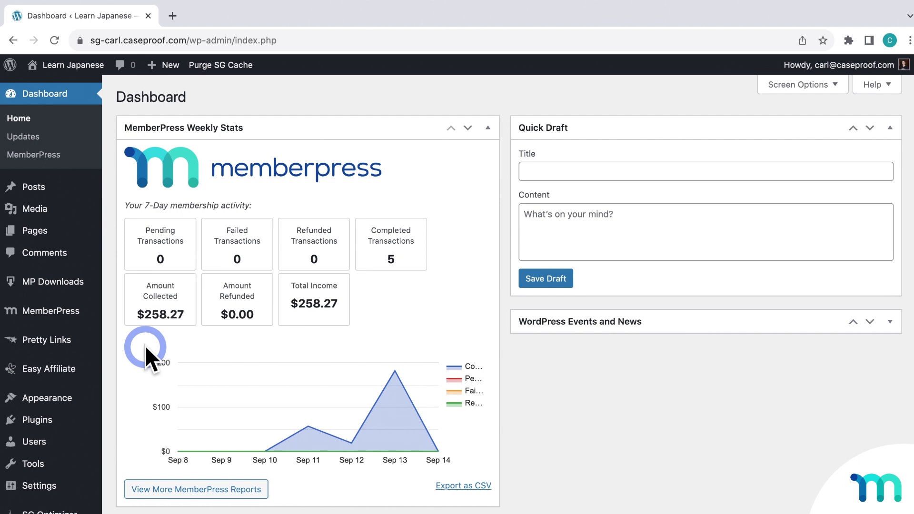
Step: Install the PDF Invoice add-on from the MemberPress Add-ons page
mouse_move(74, 317)
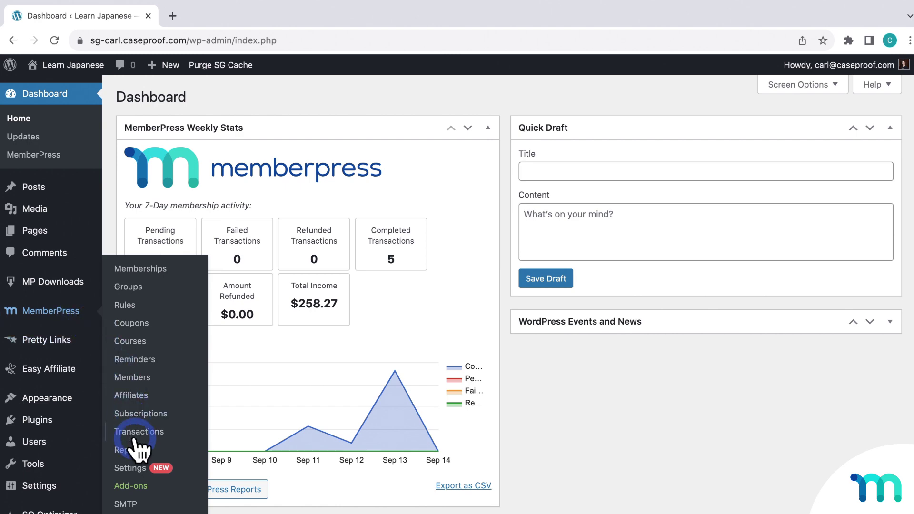
click(141, 487)
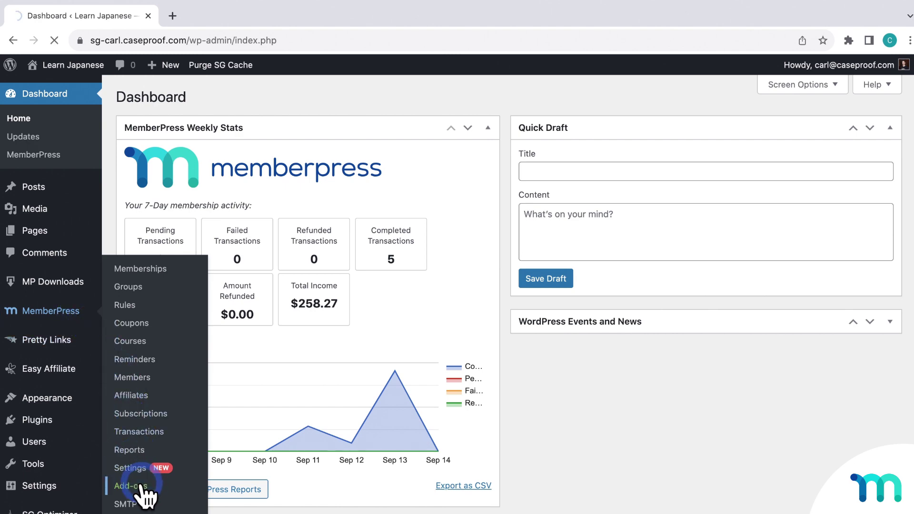
scroll(465, 351, down, 10)
scroll(464, 353, down, 18)
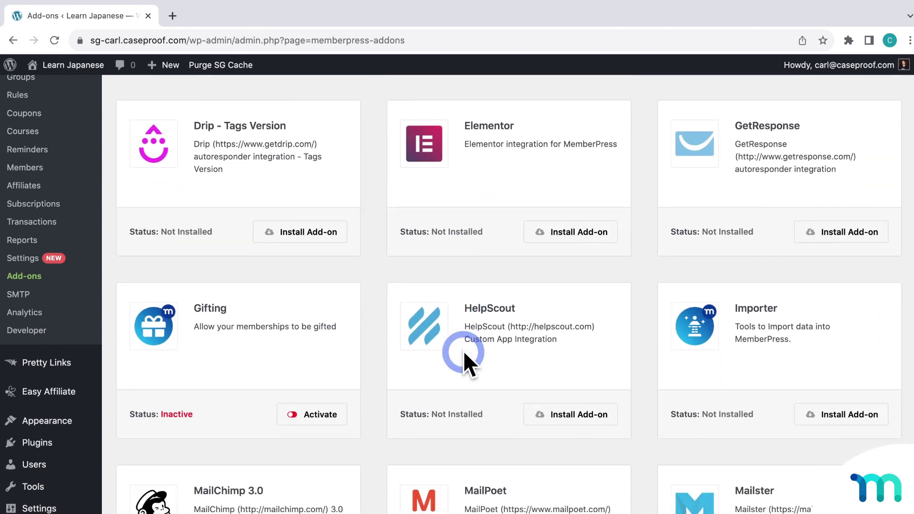
scroll(464, 354, down, 5)
scroll(643, 328, up, 1)
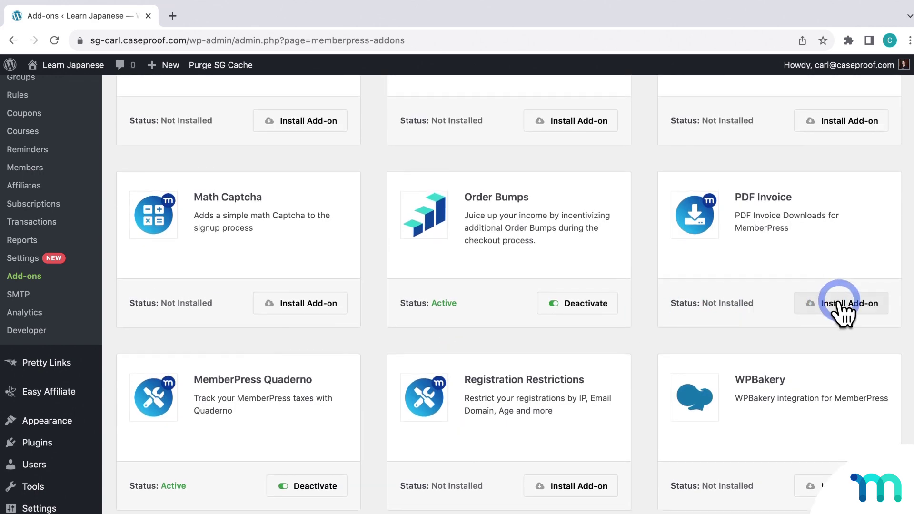
click(840, 303)
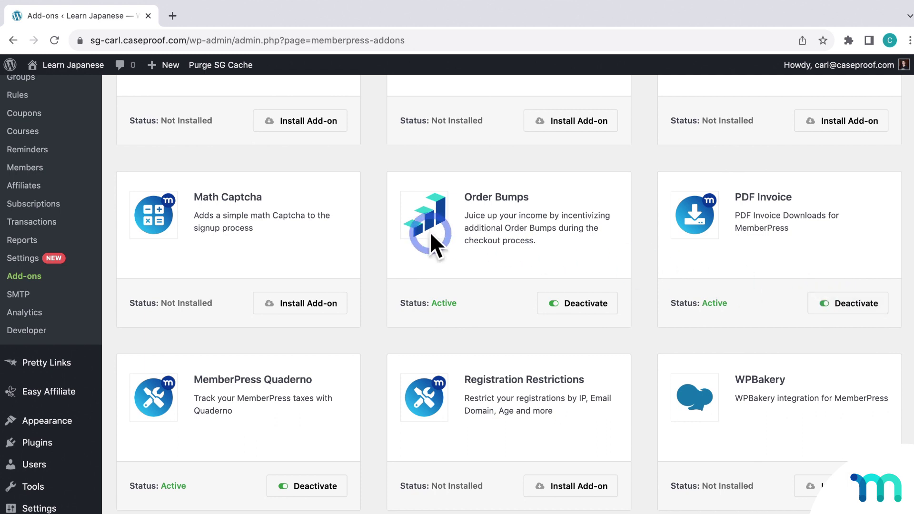
Step: Open the MemberPress Settings Info tab and scroll to PDF Invoice Settings
click(24, 258)
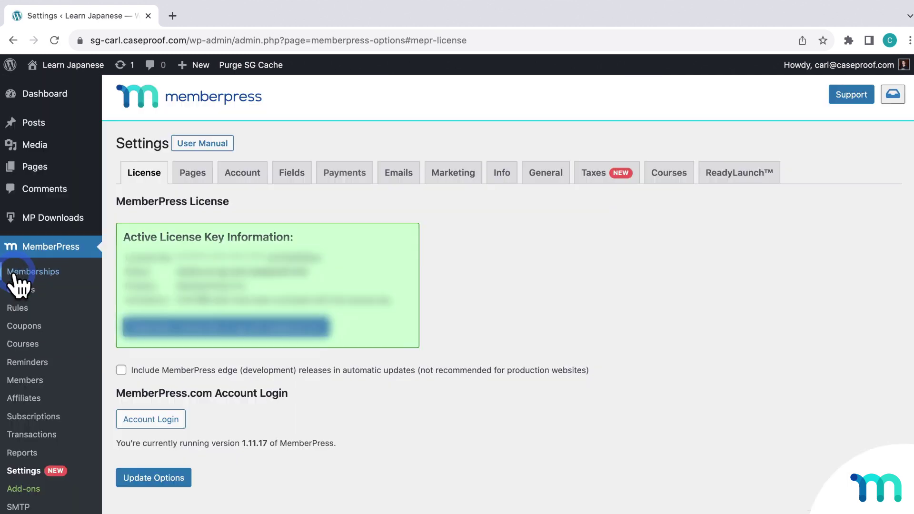
click(503, 172)
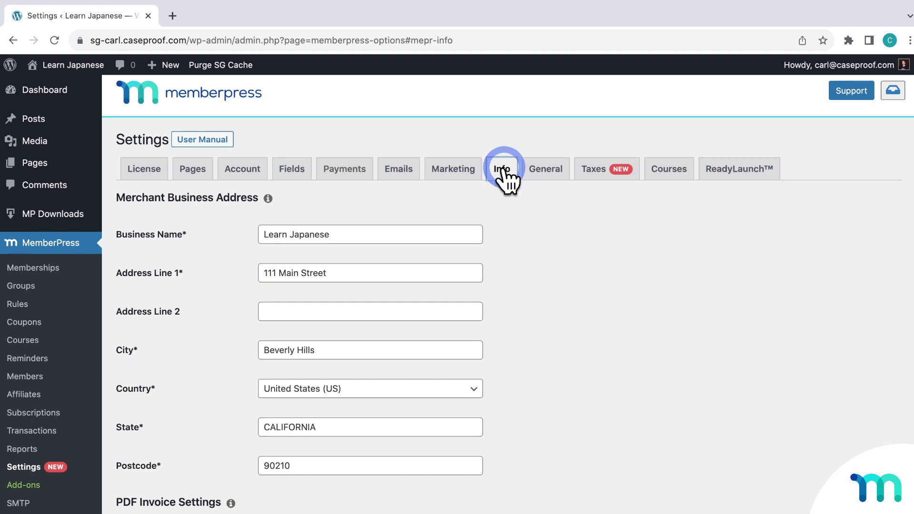
scroll(506, 180, down, 6)
scroll(553, 204, down, 3)
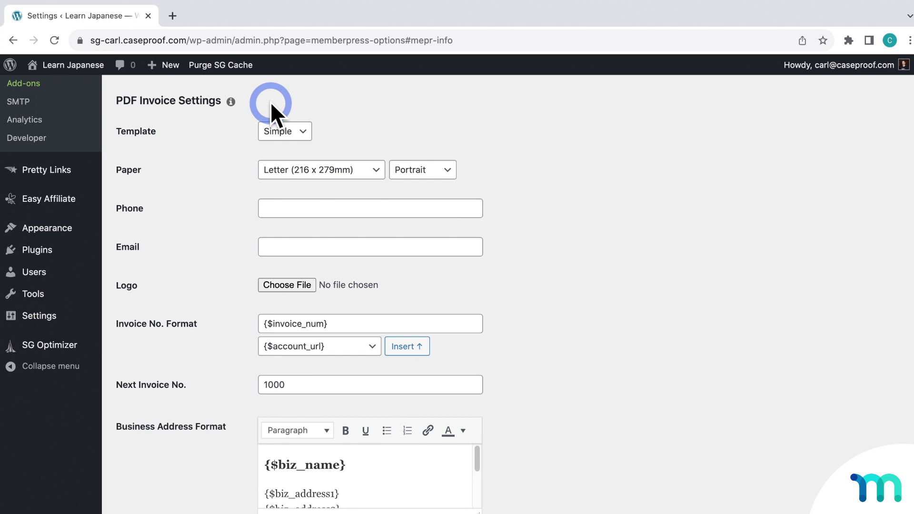
Step: Keep the Simple invoice template, Letter paper size and Portrait orientation
click(296, 133)
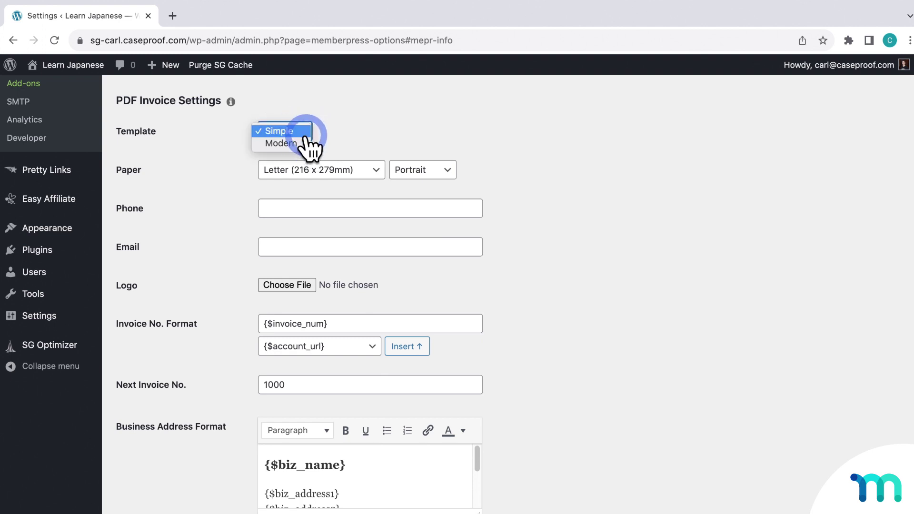
click(356, 156)
click(369, 172)
scroll(370, 179, up, 5)
scroll(367, 173, up, 3)
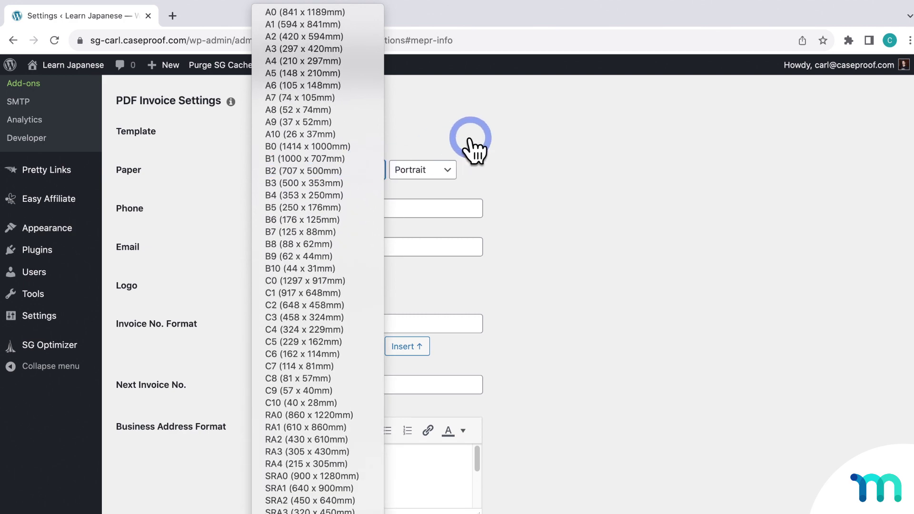
click(454, 171)
click(450, 168)
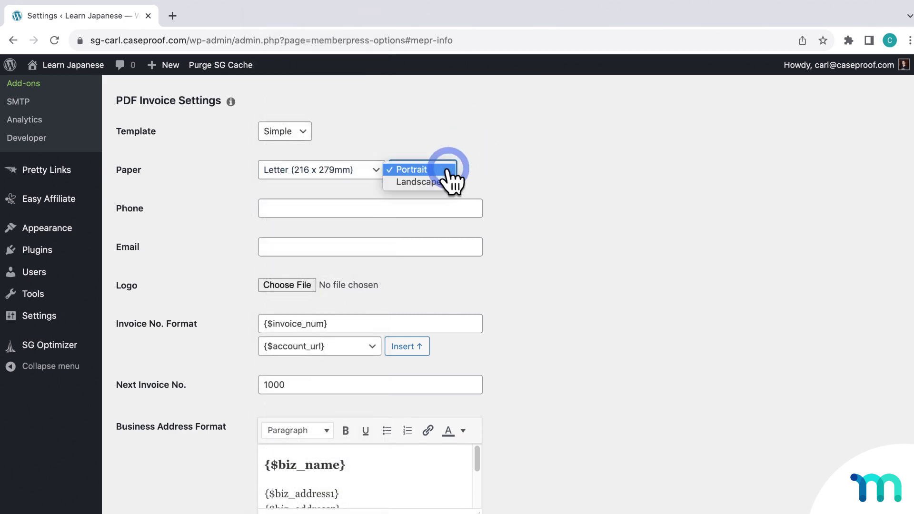
click(443, 183)
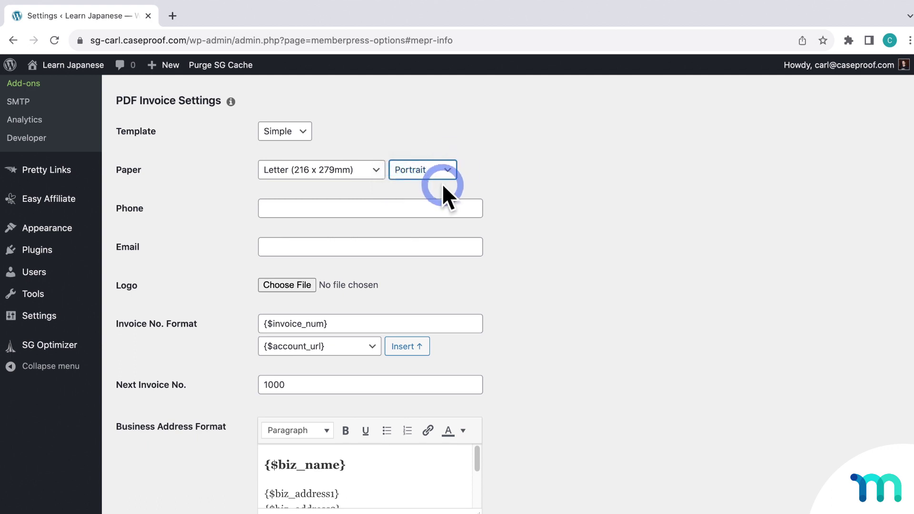
Step: Enter the business phone number and paste the business e-mail address
click(442, 212)
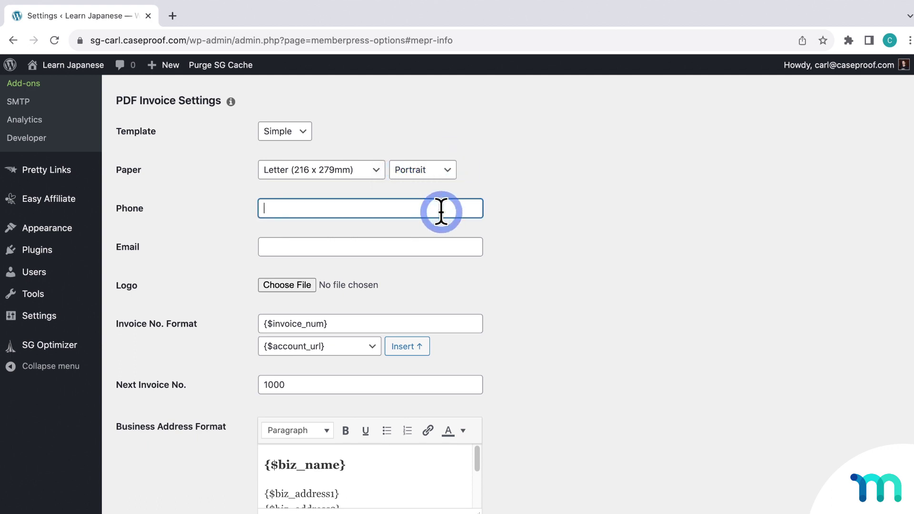
text((111) 111-1111)
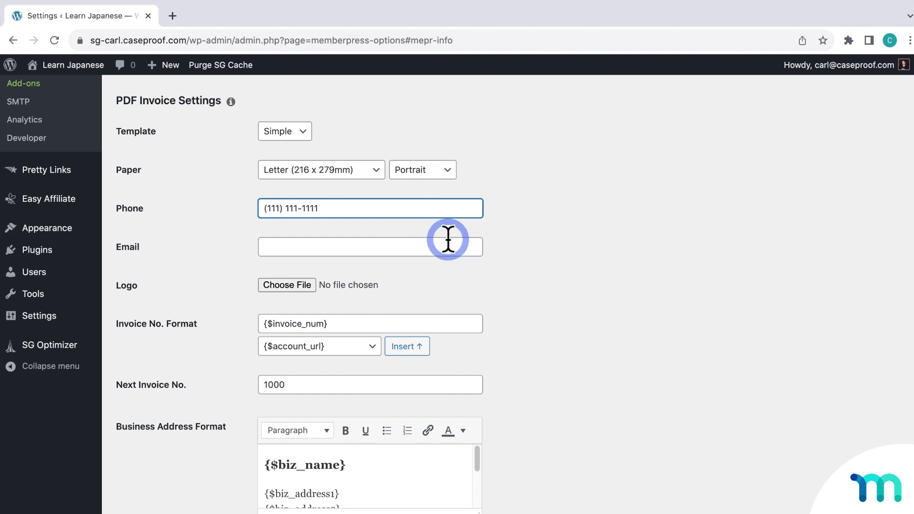
click(448, 240)
key(super+v)
click(534, 240)
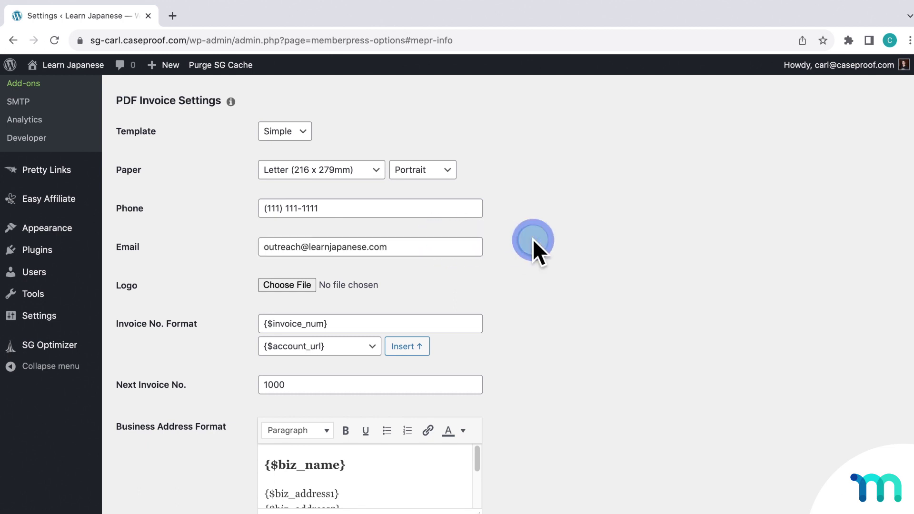
Step: Choose InvoiceLogoSumo.png as the PDF invoice logo
scroll(533, 238, down, 3)
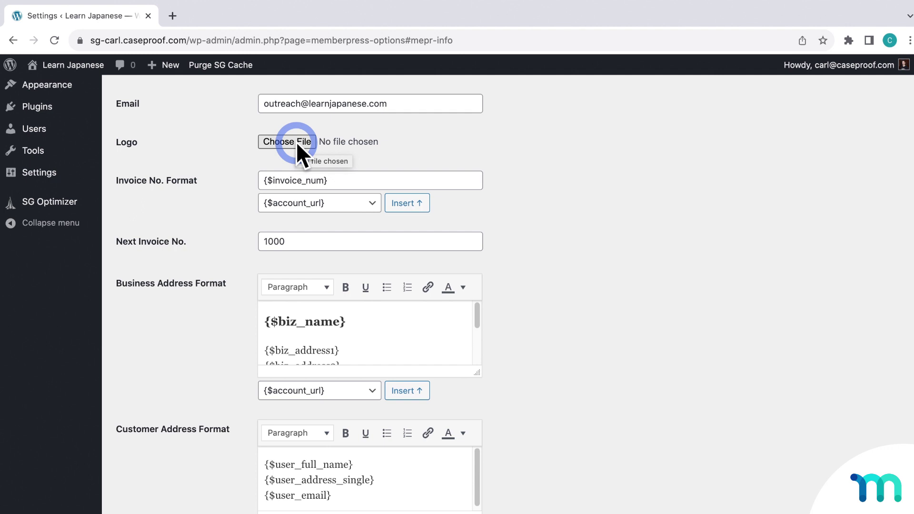
click(296, 142)
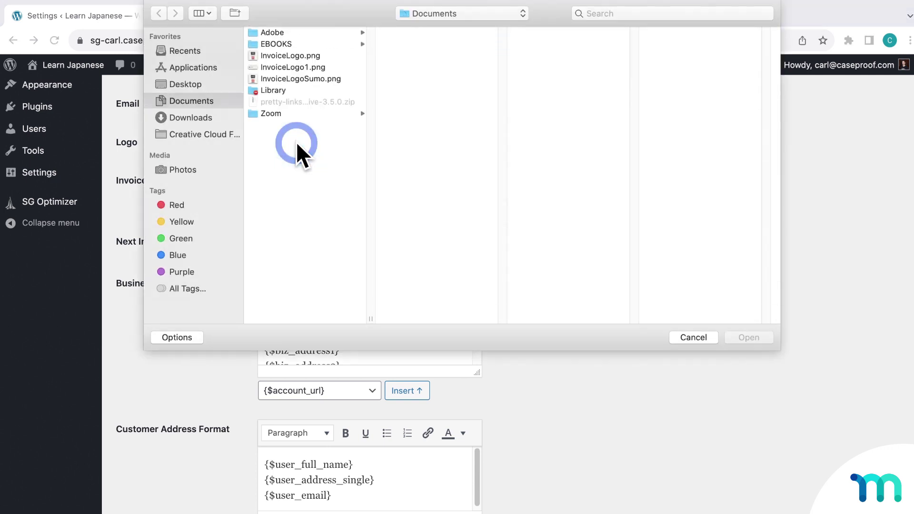
click(309, 79)
click(743, 336)
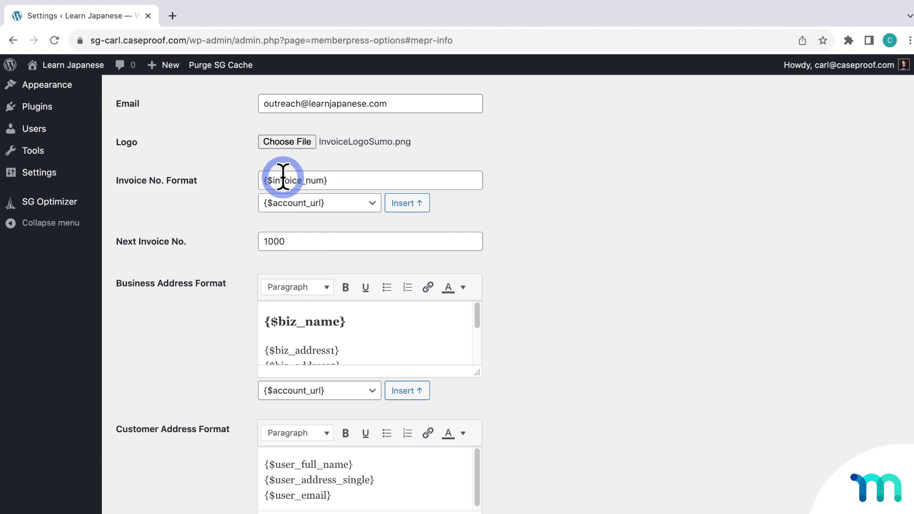
Step: Try adding the {$user_first_name} variable to the invoice number format, then remove it
click(371, 205)
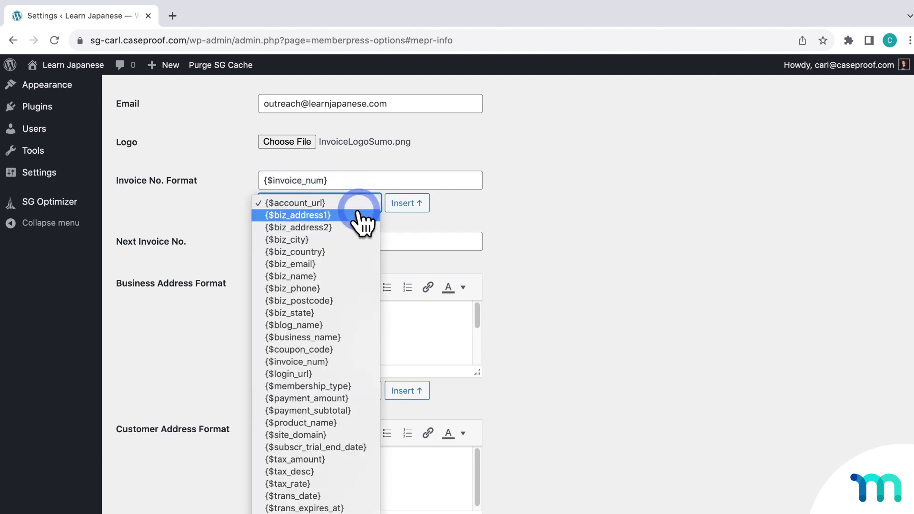
scroll(343, 316, down, 5)
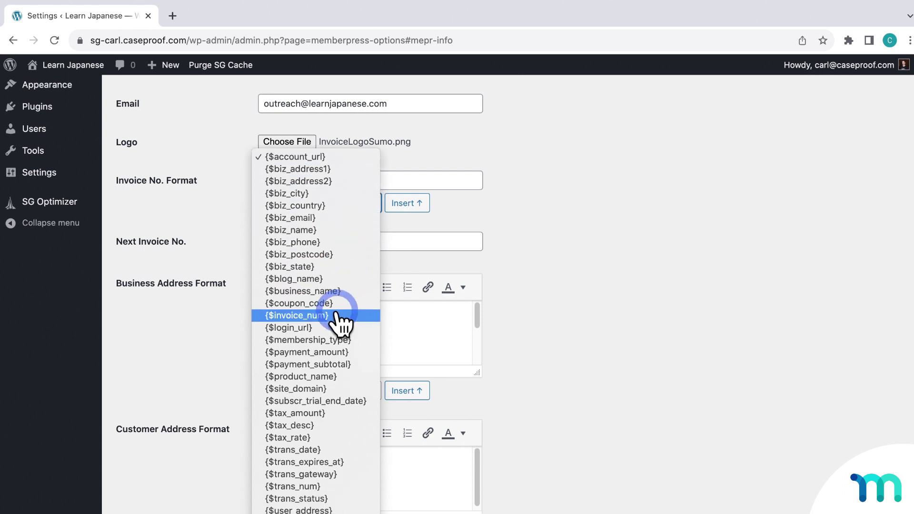
click(330, 480)
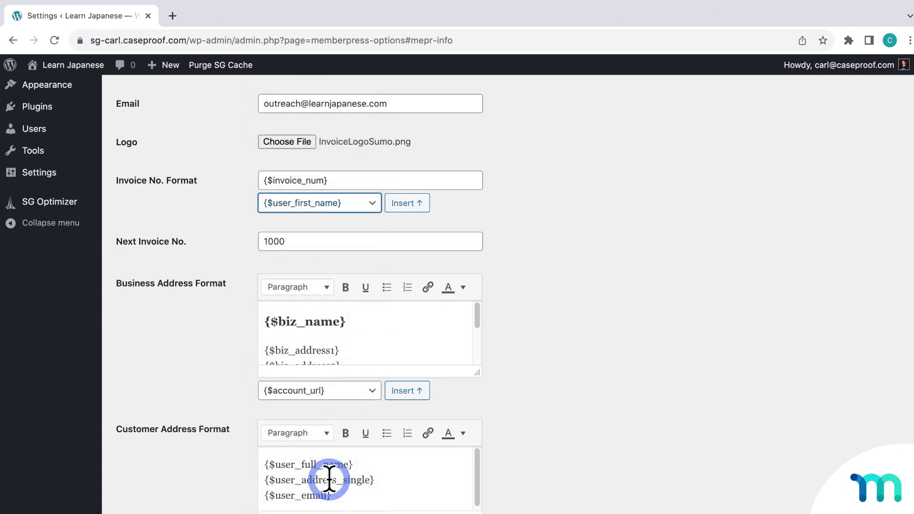
click(406, 204)
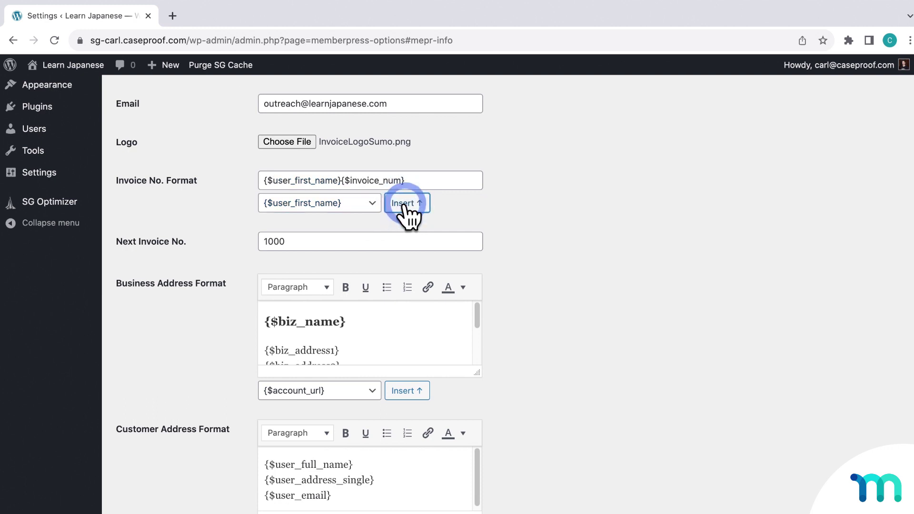
drag(343, 180, 265, 180)
key(BackSpace)
key(Delete)
text({)
click(174, 245)
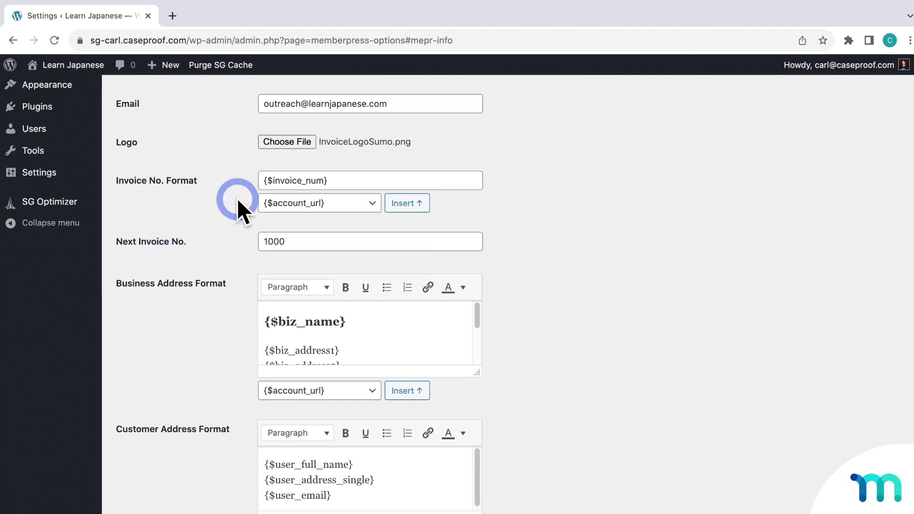
Step: Try an IN- prefix on the invoice number format, then revert to {$invoice_num}
click(274, 180)
text(IN-)
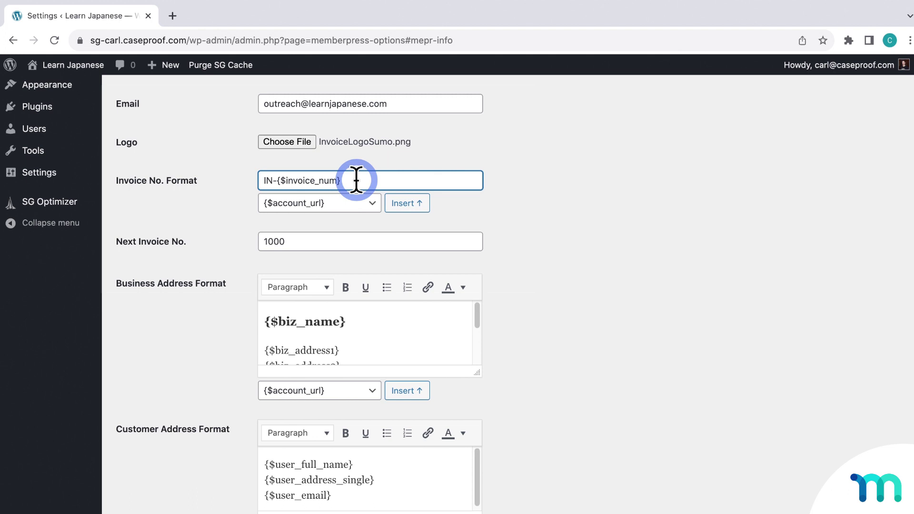
key(BackSpace)
key(BackSpace)
key(BackSpace)
click(182, 245)
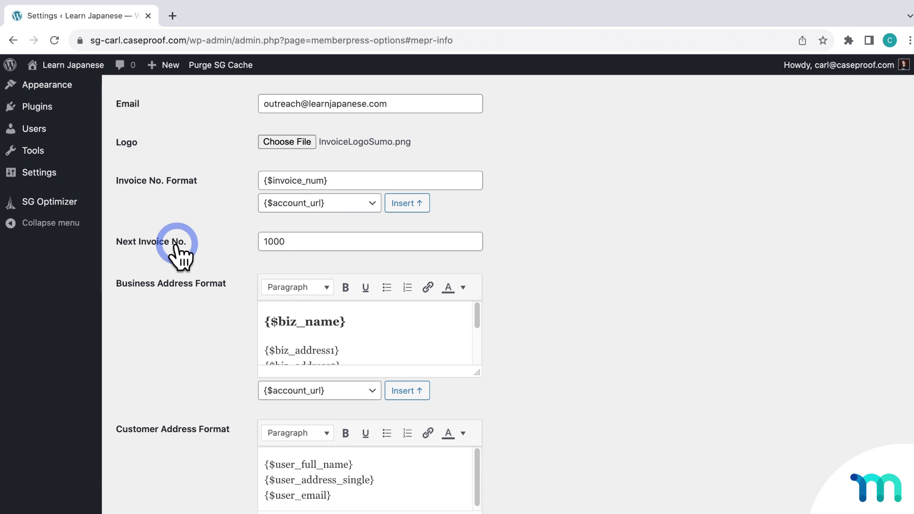
click(292, 243)
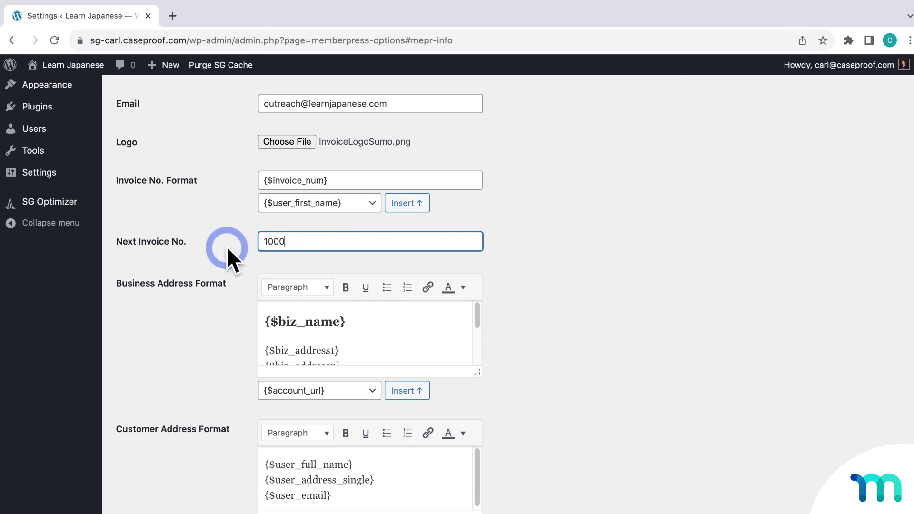
scroll(218, 249, up, 6)
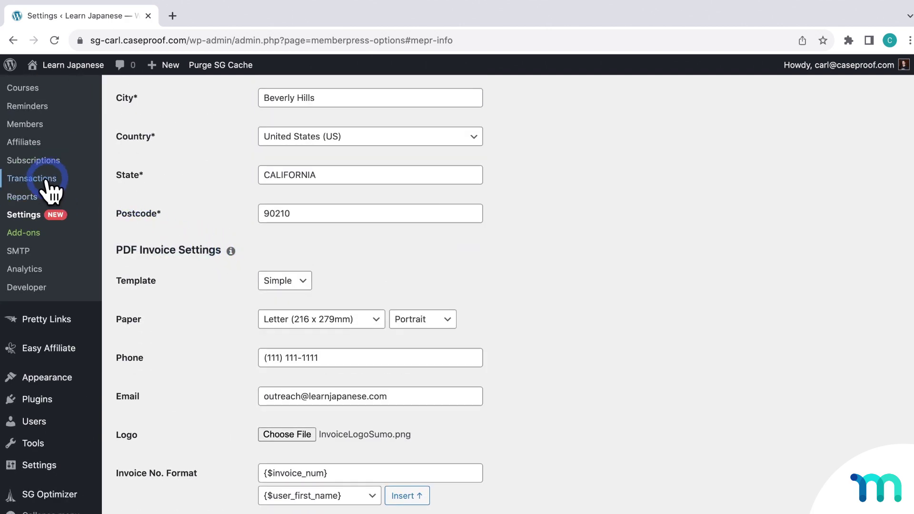
Step: Open MemberPress Transactions in a new tab, view it, then return to Settings
right_click(48, 179)
click(59, 185)
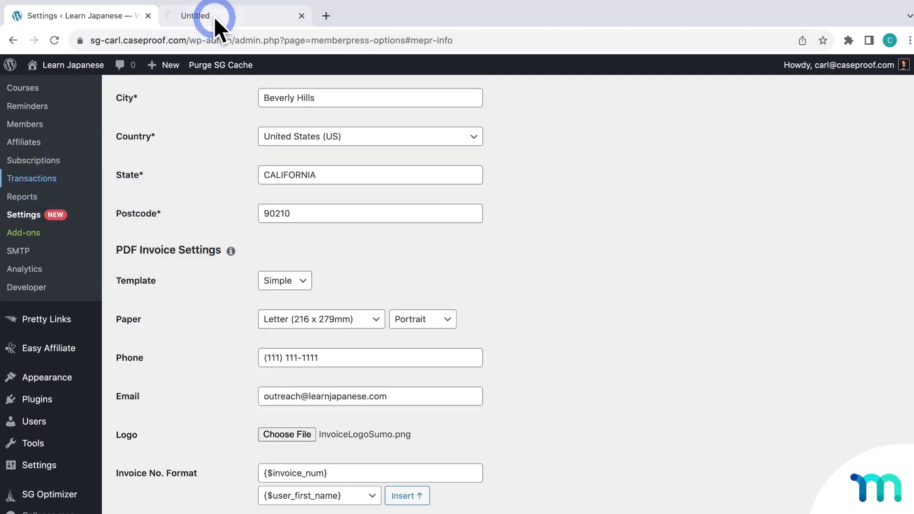
click(213, 16)
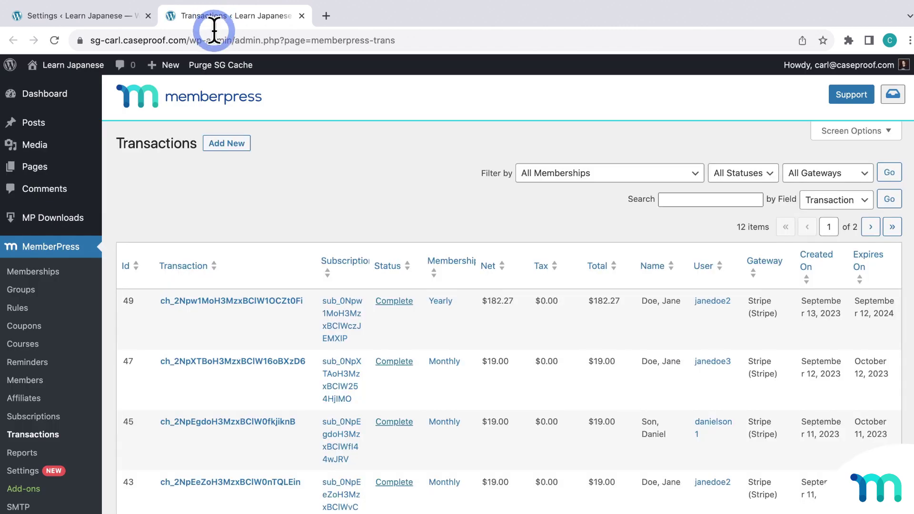
mouse_move(128, 296)
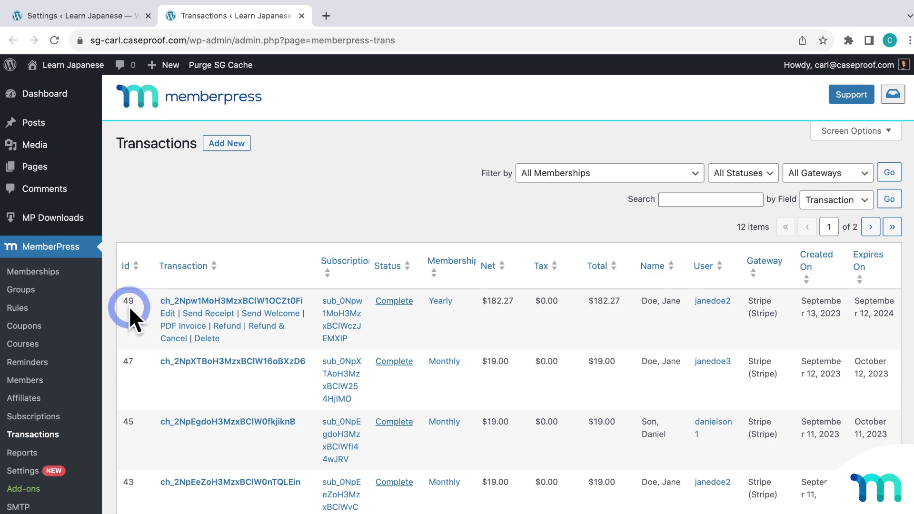
click(121, 18)
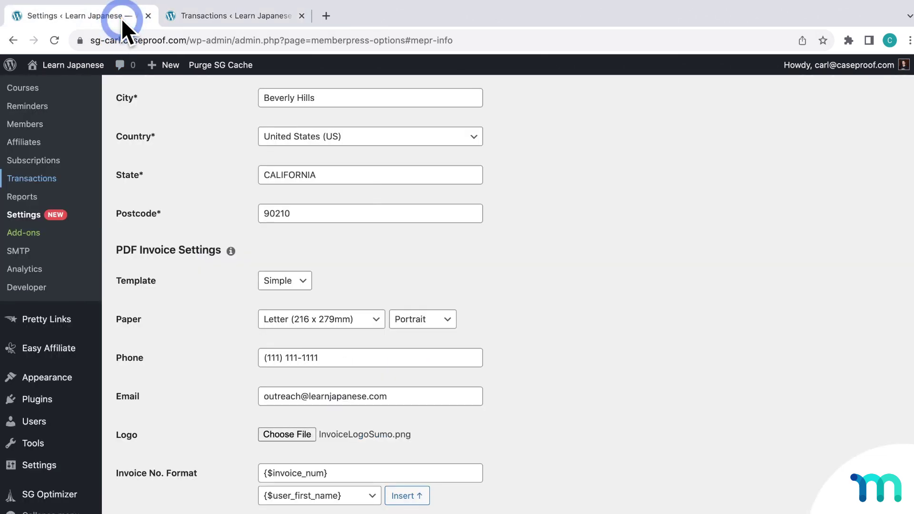
Step: Change the next invoice number from 1000 to 100
scroll(521, 257, down, 7)
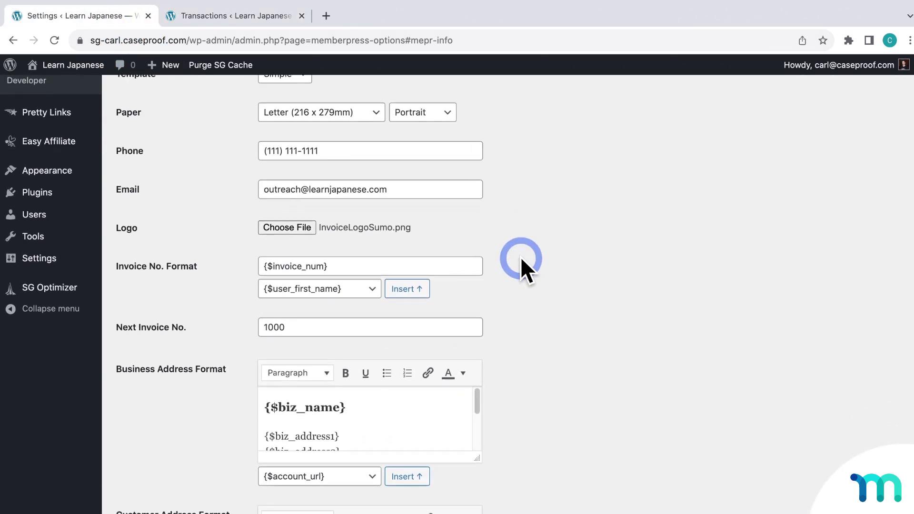
click(286, 180)
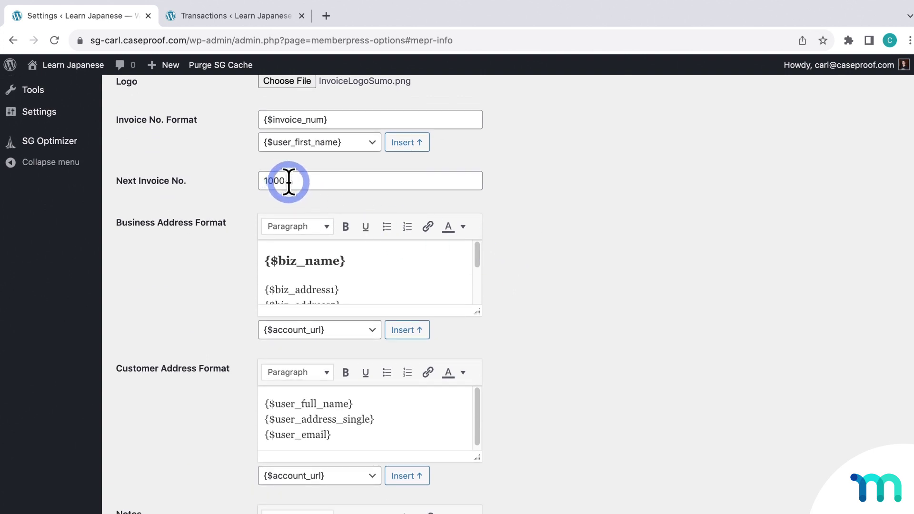
key(BackSpace)
key(BackSpace)
key(BackSpace)
key(BackSpace)
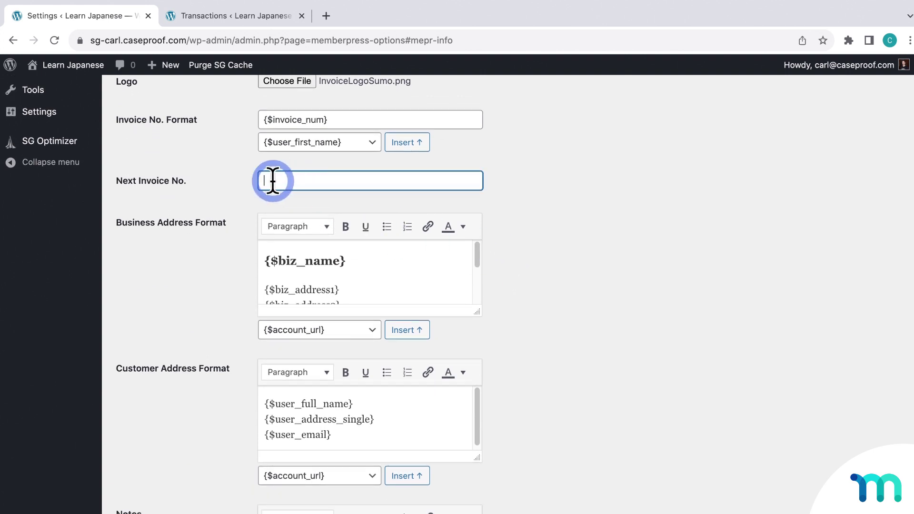
text(100)
click(479, 312)
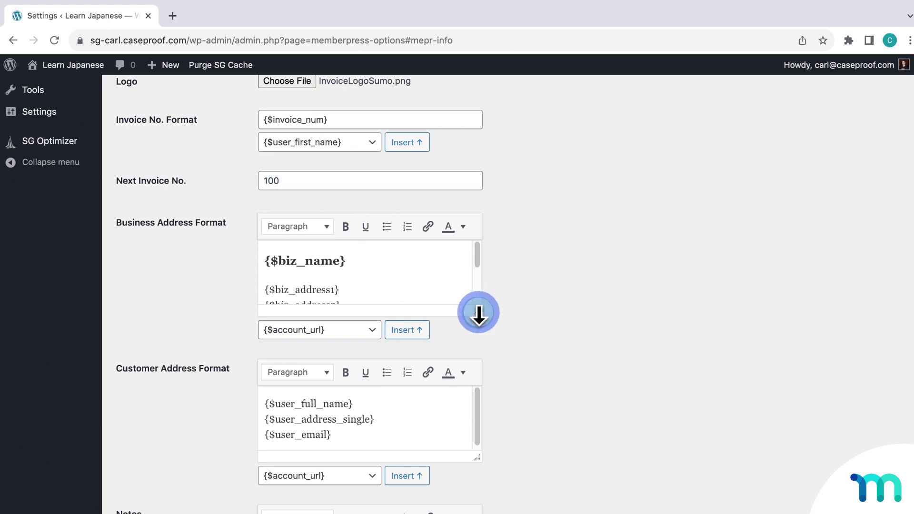
Step: Insert the {$biz_phone} placeholder on a new line of the Business Address Format
drag(478, 312, 496, 433)
click(154, 225)
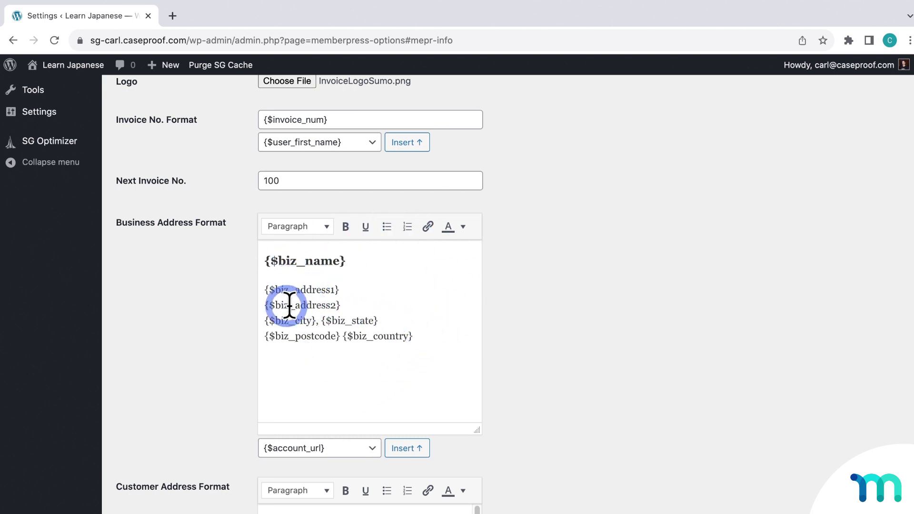
click(434, 360)
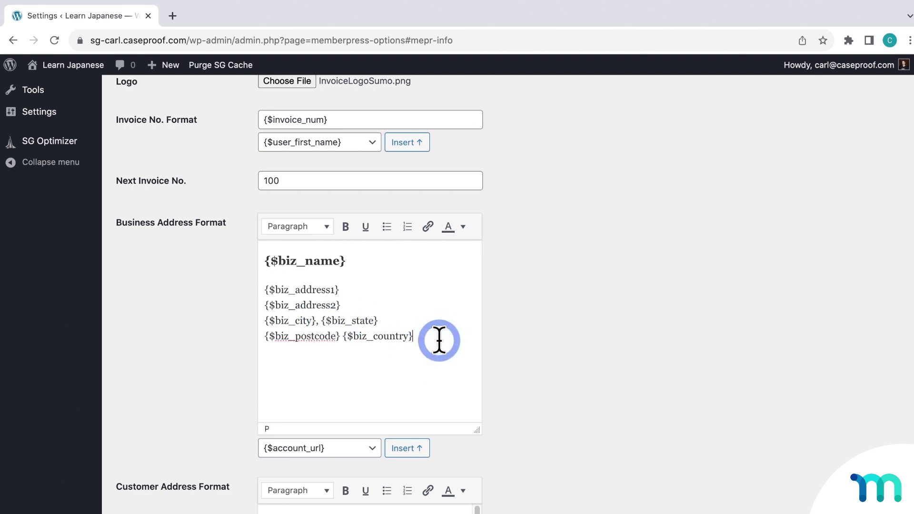
click(367, 452)
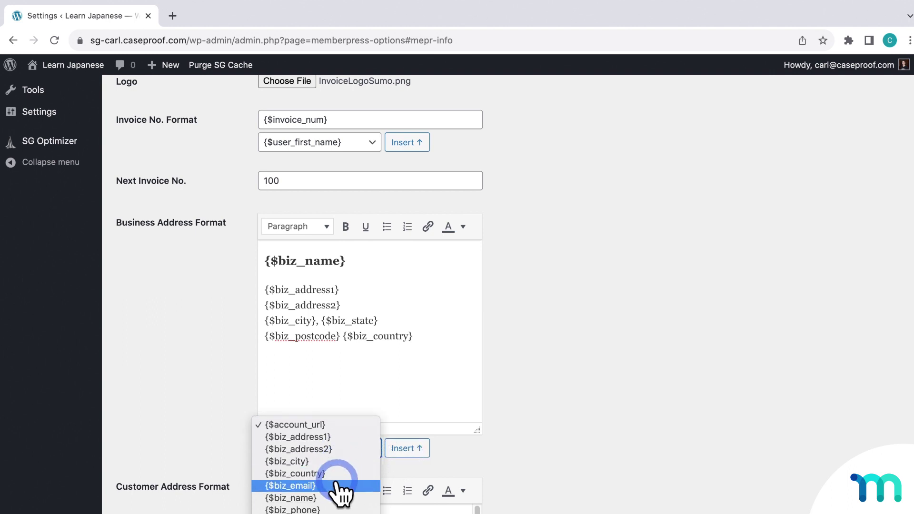
click(315, 509)
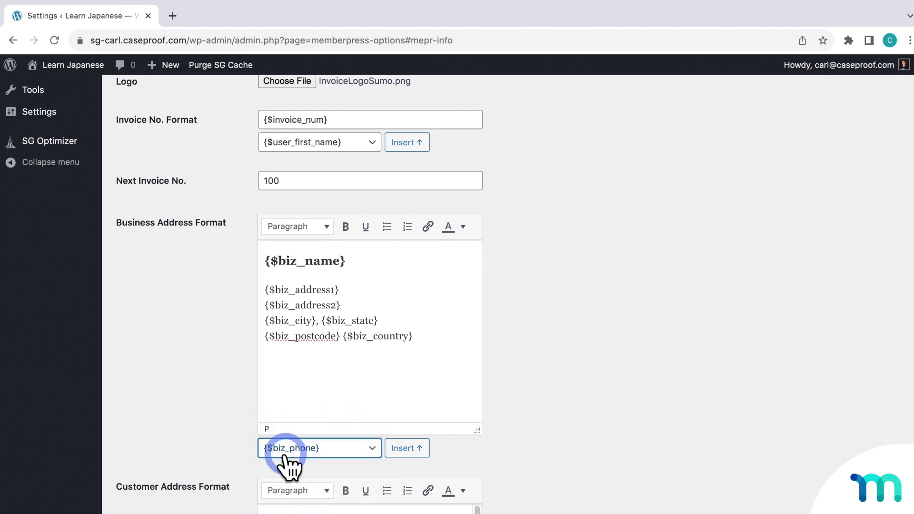
click(401, 453)
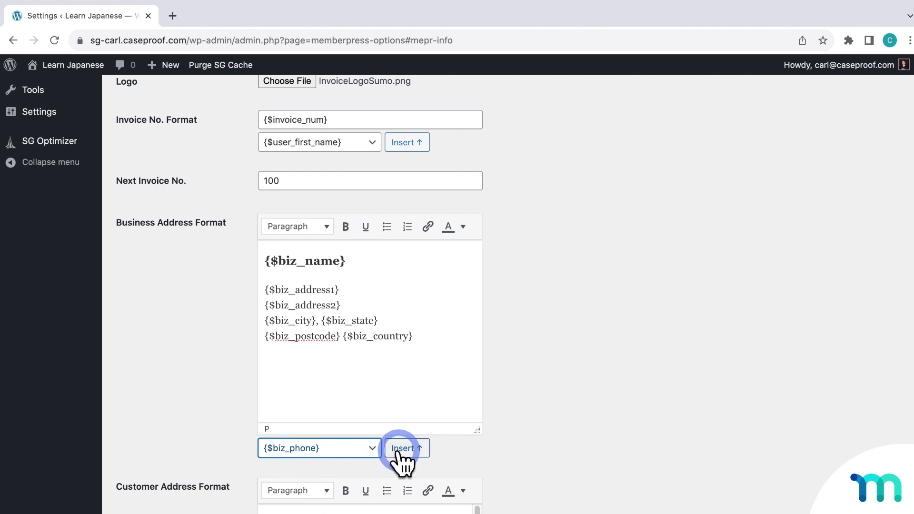
click(401, 450)
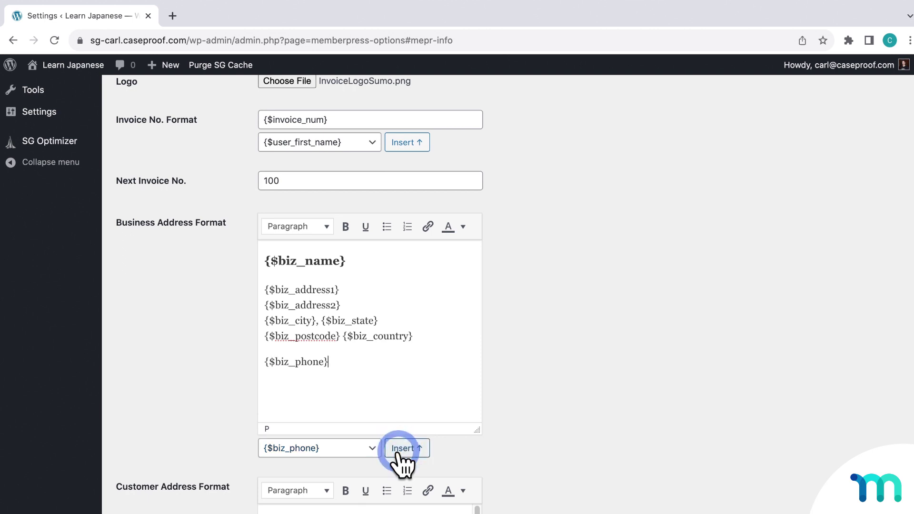
Step: Insert the {$biz_email} placeholder on a new line below the phone
click(344, 361)
click(368, 449)
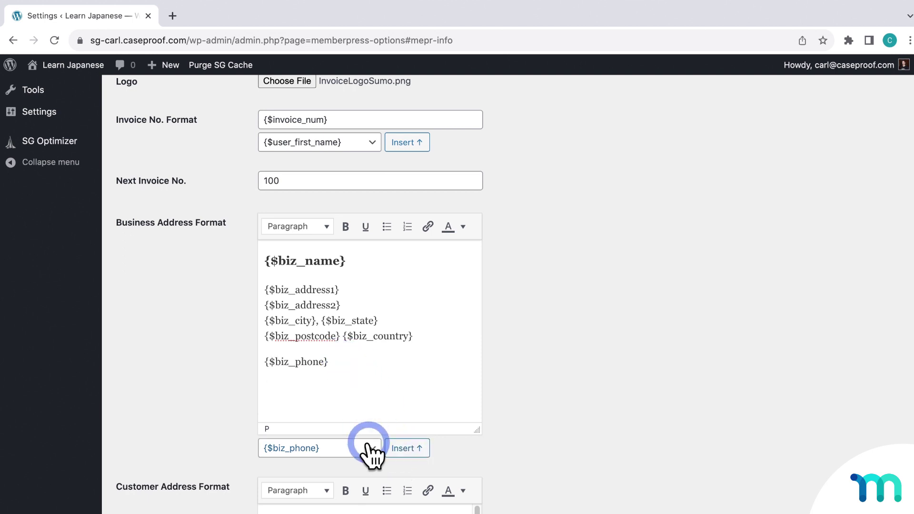
click(361, 436)
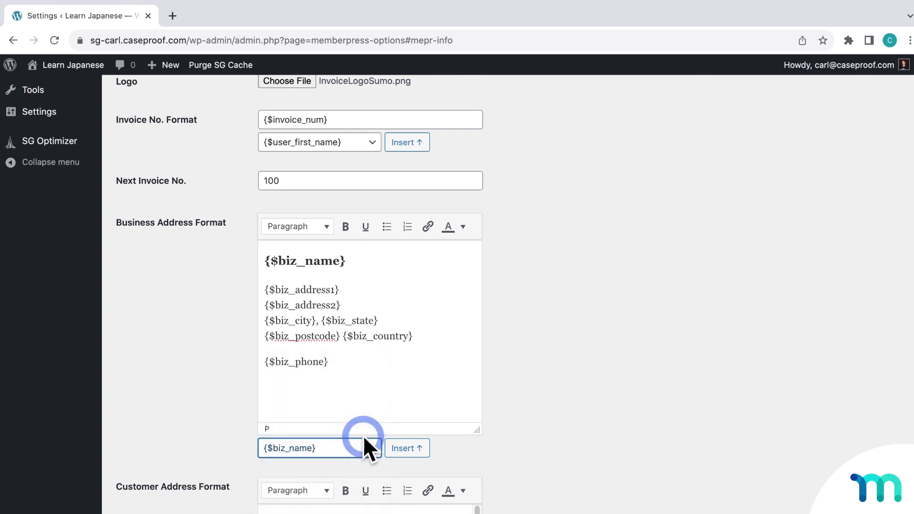
click(357, 449)
click(358, 435)
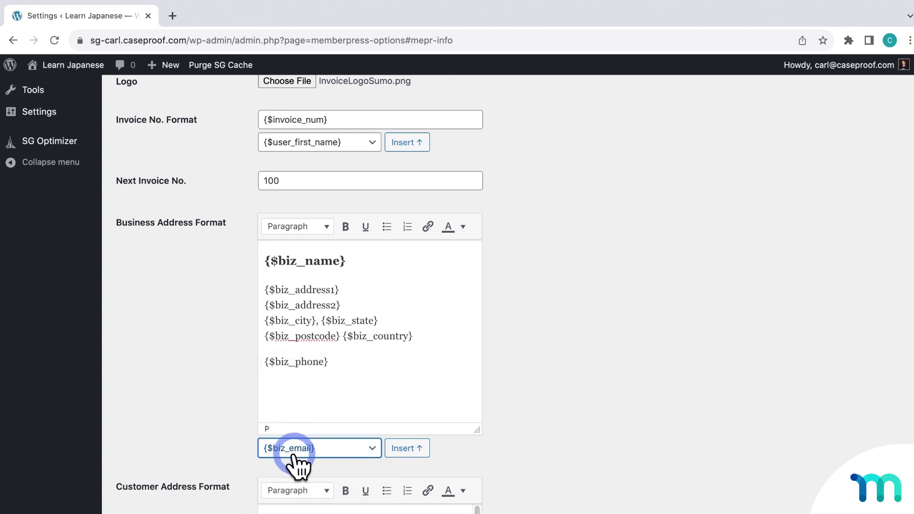
click(403, 450)
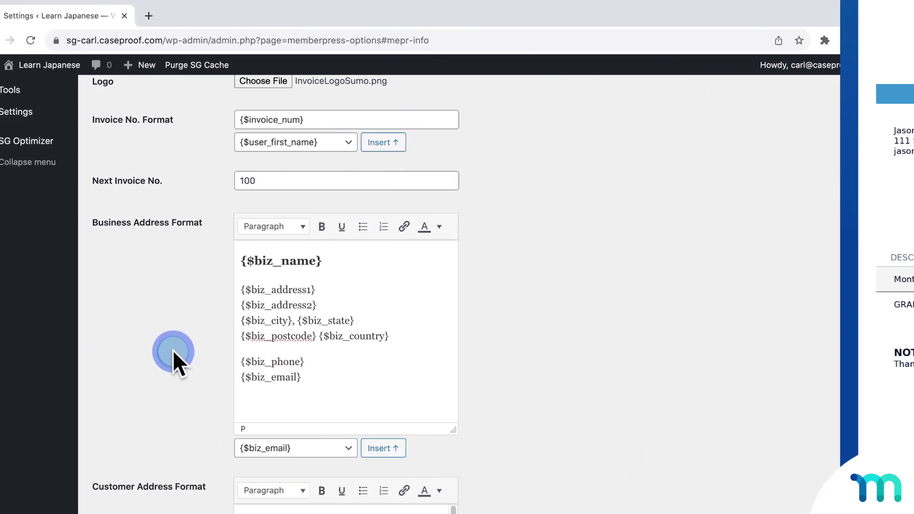
scroll(59, 372, down, 3)
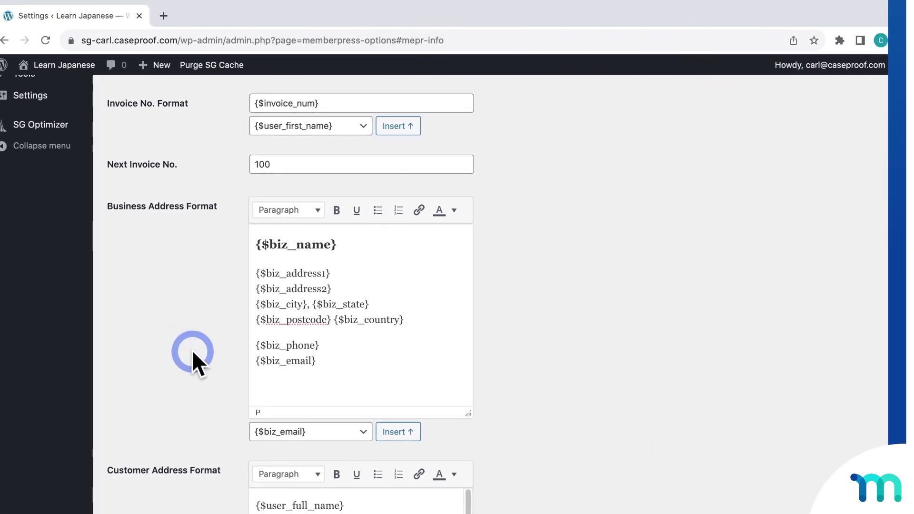
scroll(199, 349, down, 2)
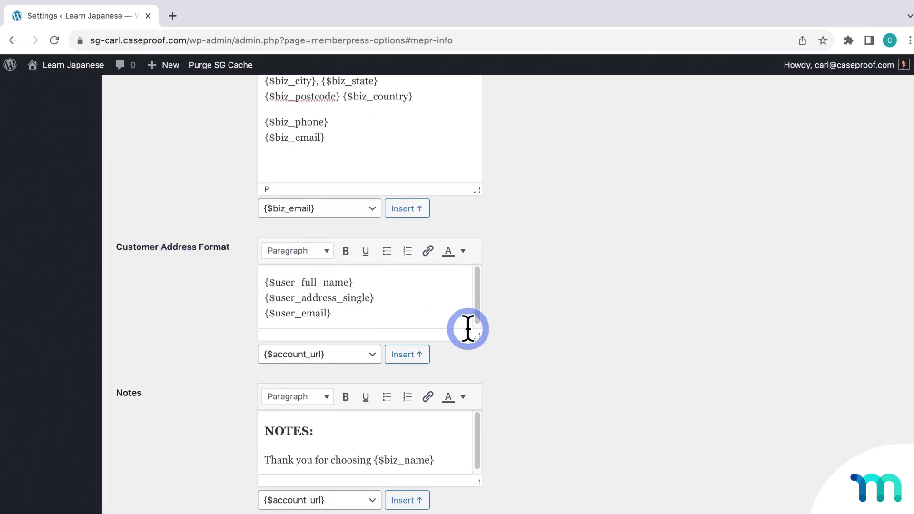
drag(477, 336, 477, 363)
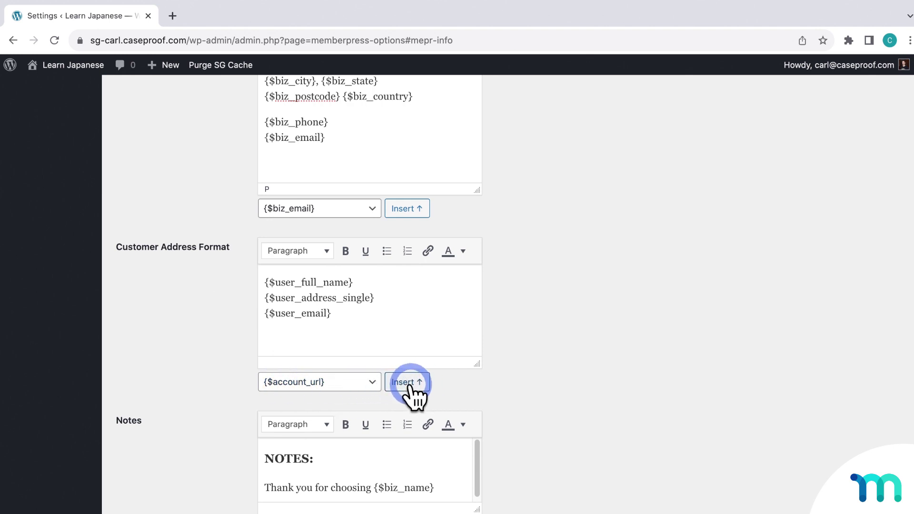
click(223, 342)
scroll(205, 333, down, 5)
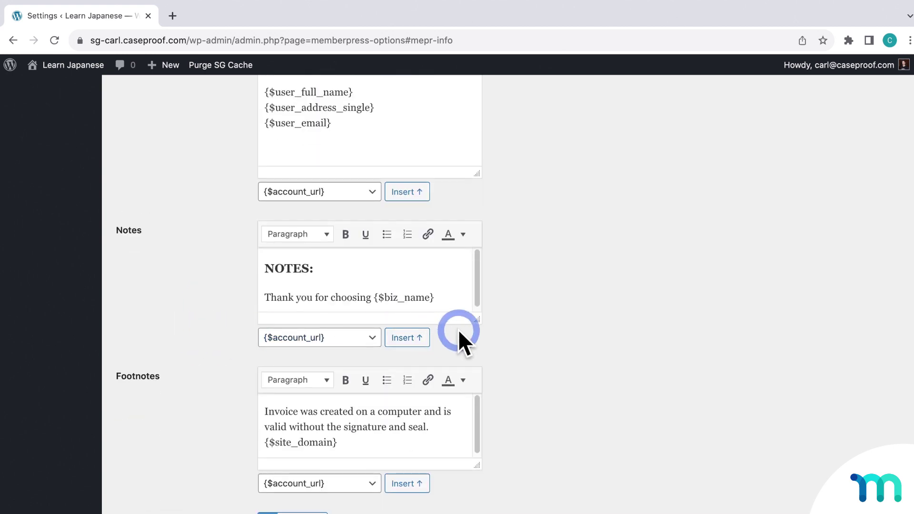
drag(476, 319, 476, 376)
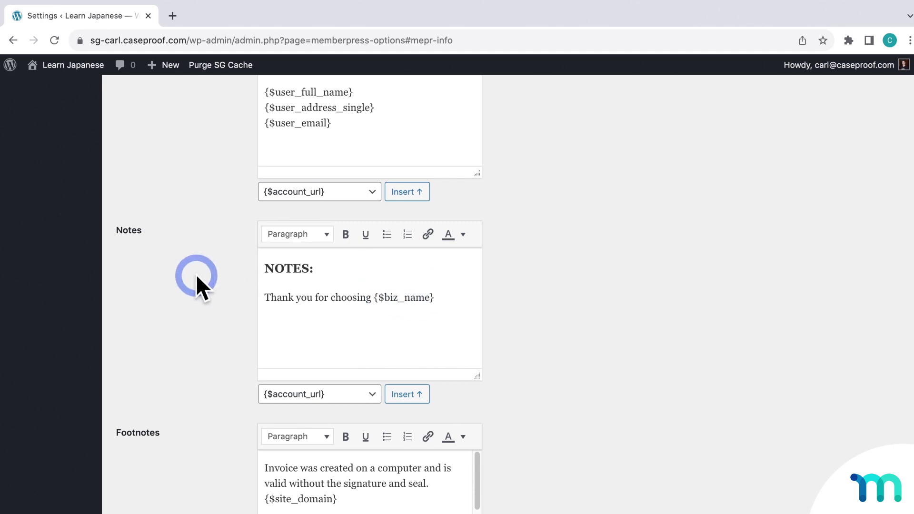
Step: Enlarge the Footnotes editor to show the full text ending with {$site_domain}
scroll(197, 277, up, 15)
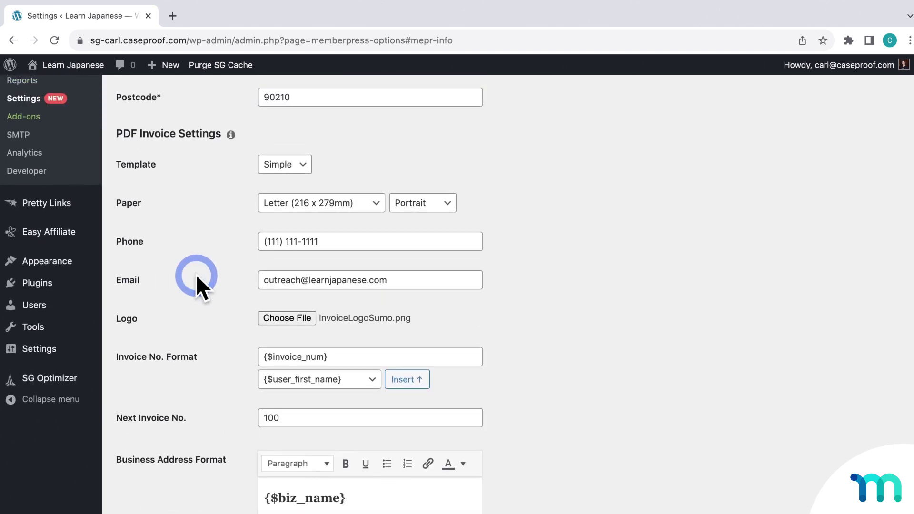
scroll(196, 274, up, 3)
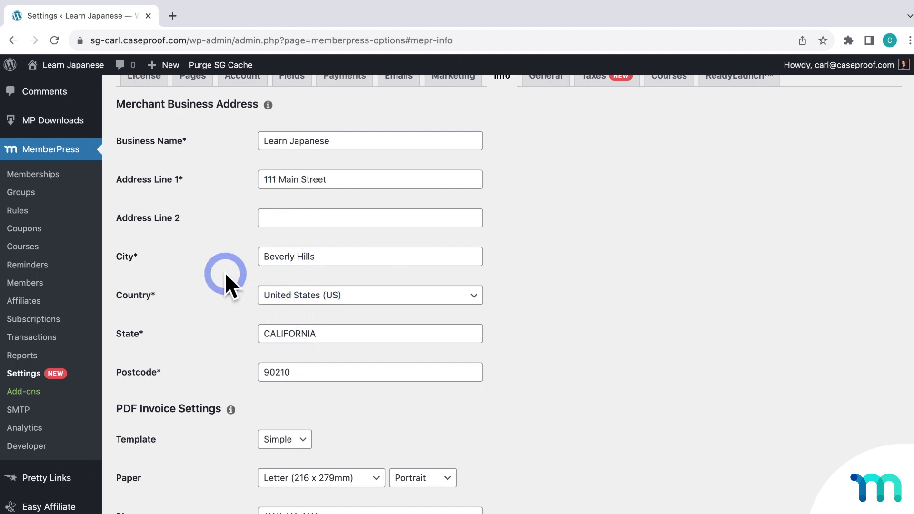
scroll(225, 273, down, 15)
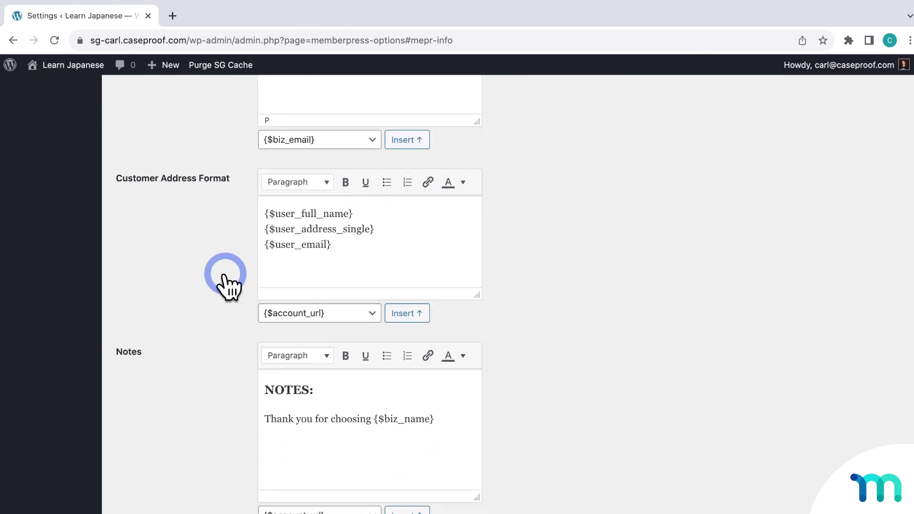
scroll(227, 276, down, 5)
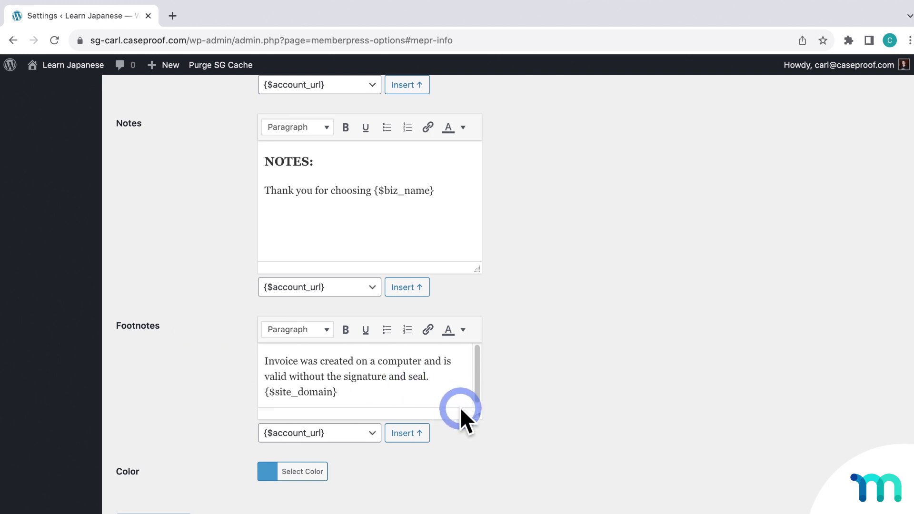
drag(477, 414, 524, 478)
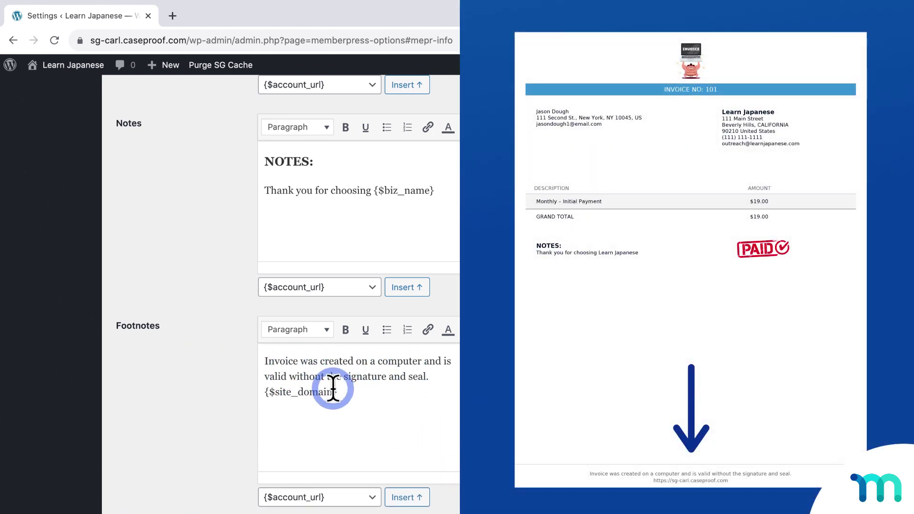
scroll(219, 386, down, 2)
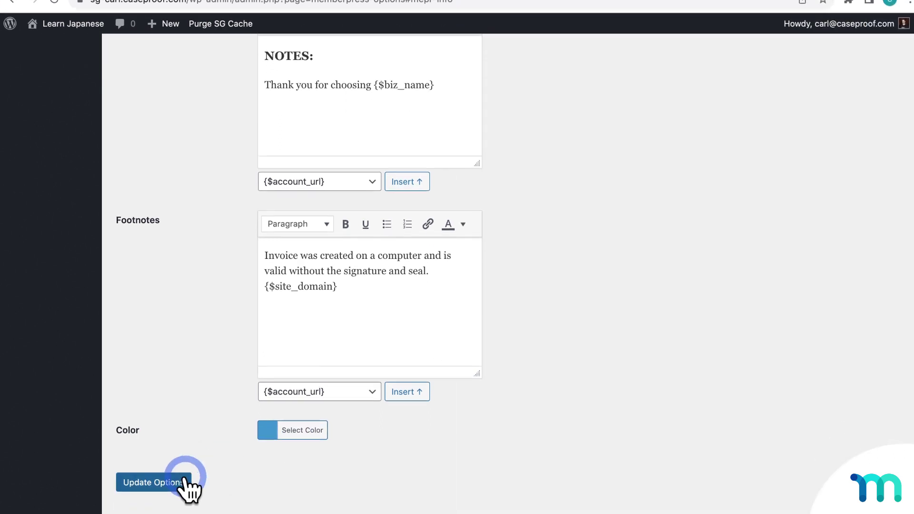
Step: Save the PDF invoice settings with Update Options, confirming "Options saved."
click(177, 467)
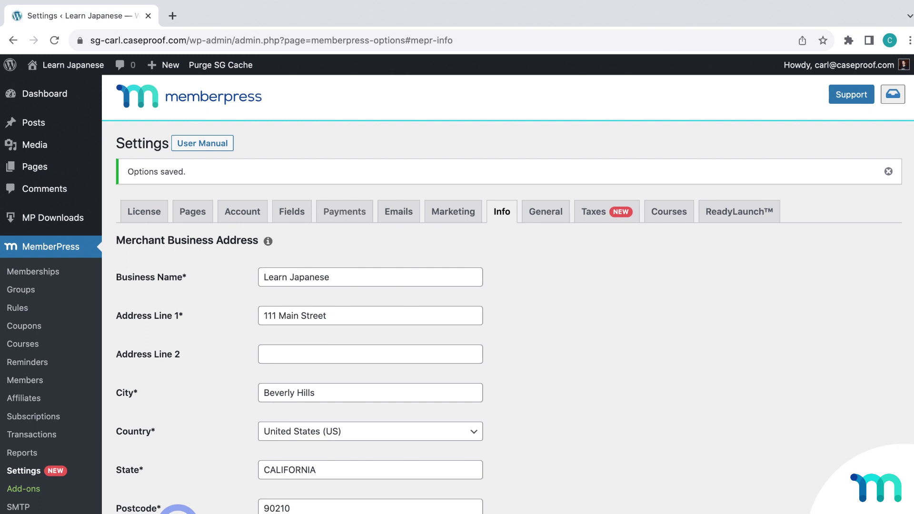
mouse_move(71, 66)
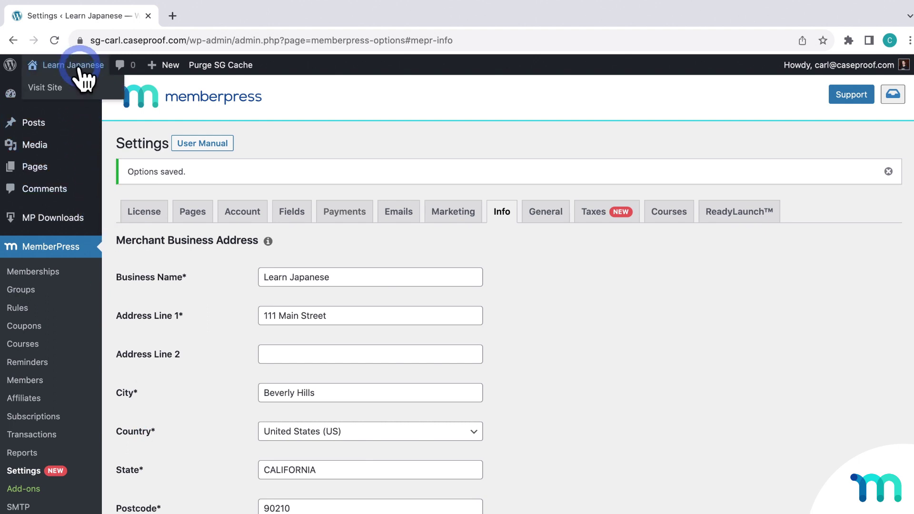
right_click(87, 81)
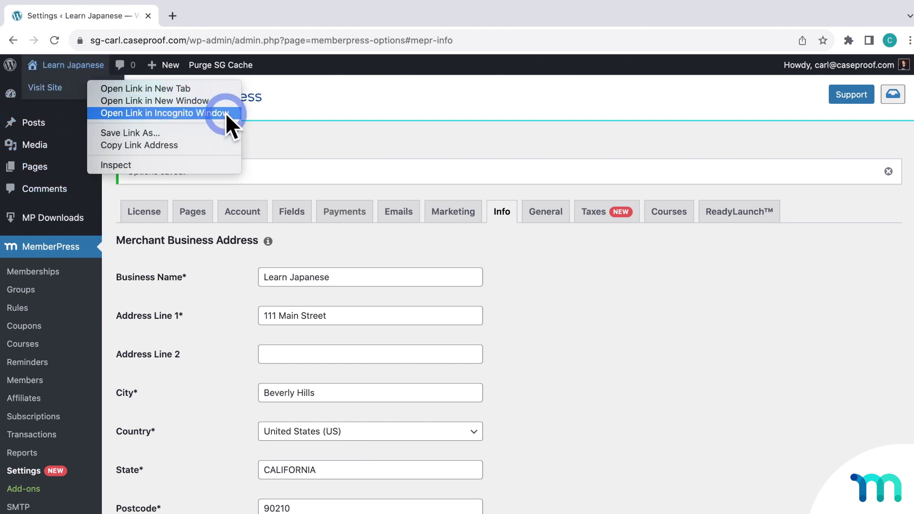
Step: Open the Learn Japanese site in a private window and choose the Monthly plan
click(225, 113)
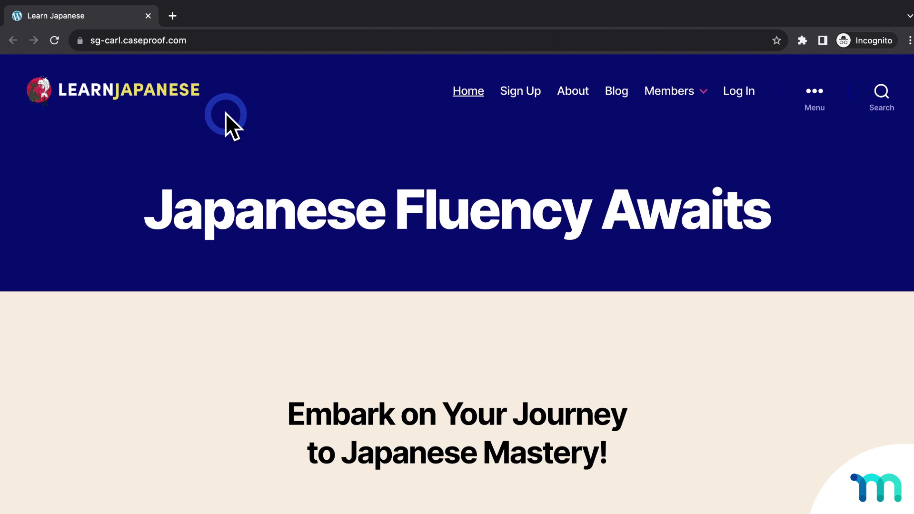
click(514, 91)
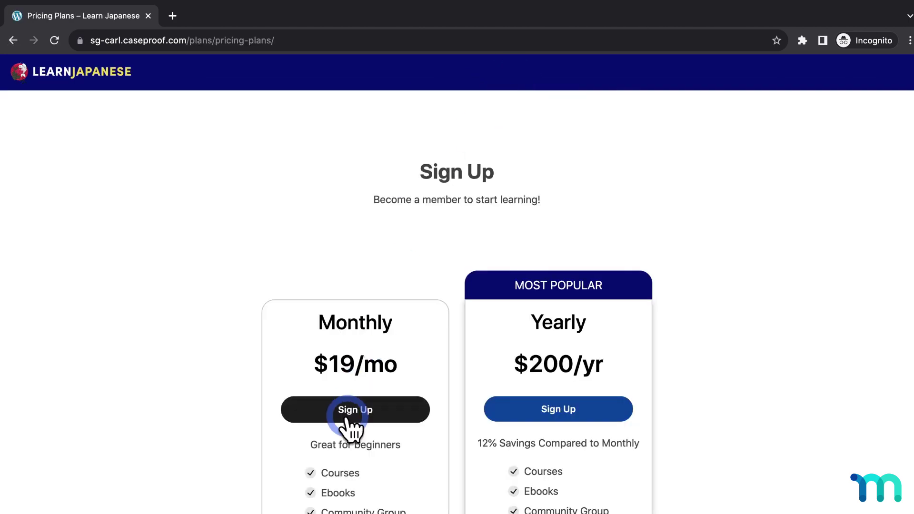
click(346, 415)
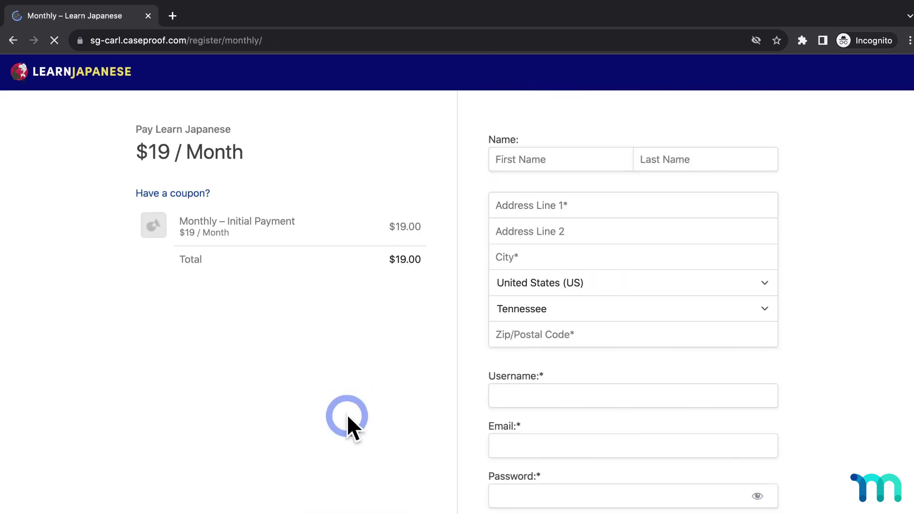
Step: Fill in the new member's name, username and e-mail on the signup form
click(616, 157)
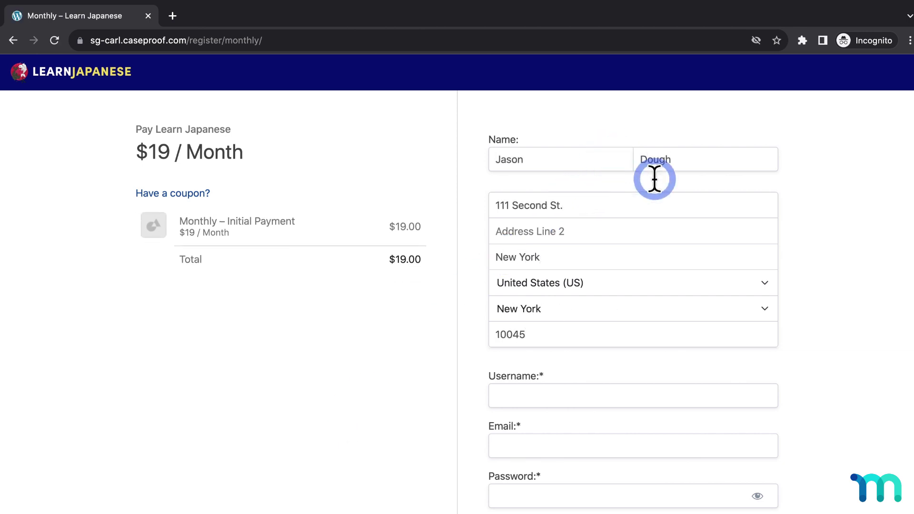
scroll(846, 288, down, 5)
click(655, 161)
text(jasondough1)
key(Tab)
text(jason)
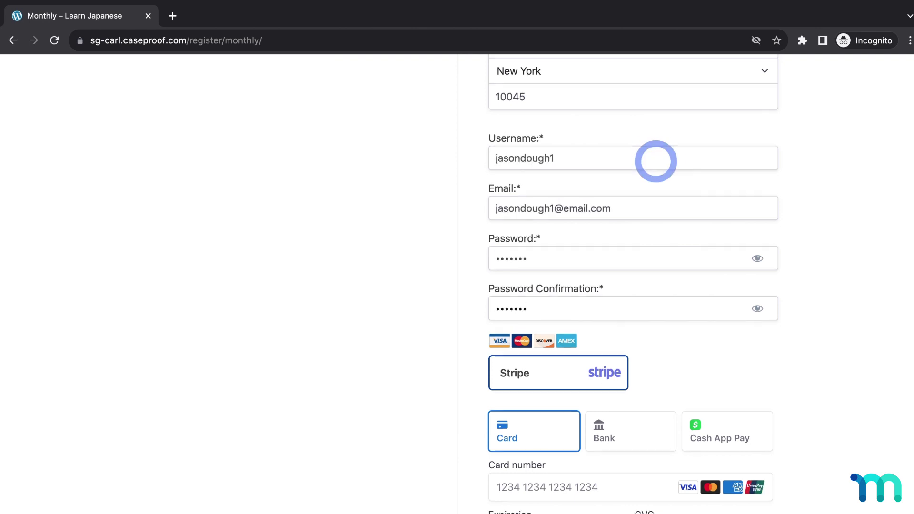
scroll(592, 257, down, 5)
Step: Enter the Stripe test card number, expiry and security code, then submit the signup
click(590, 262)
text(424242424)
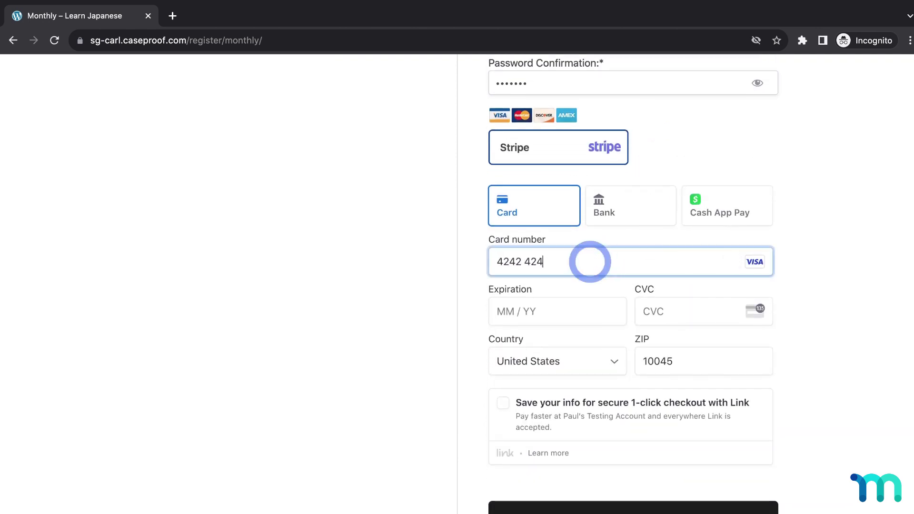
click(578, 302)
text(1125)
click(663, 307)
text(111)
click(648, 509)
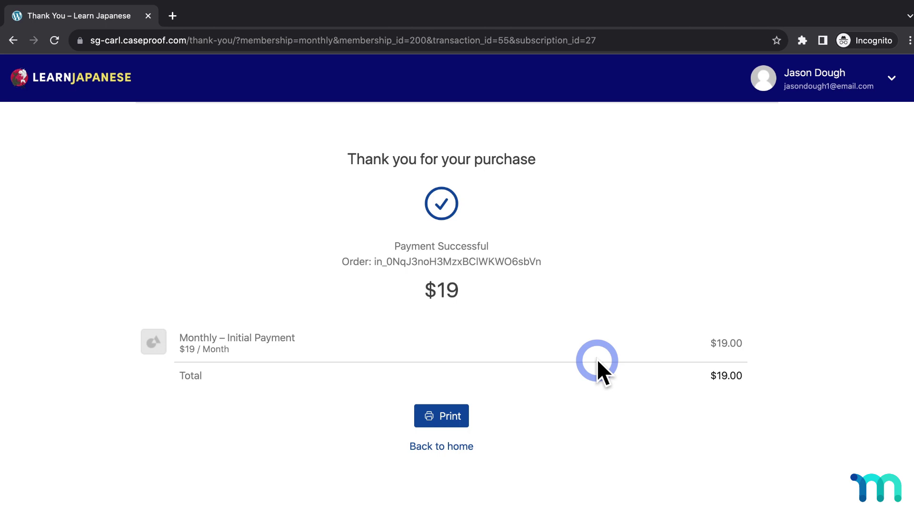
Step: Go to the member's account Payments history and show the PDF invoice option for the $19 payment
click(891, 78)
click(841, 117)
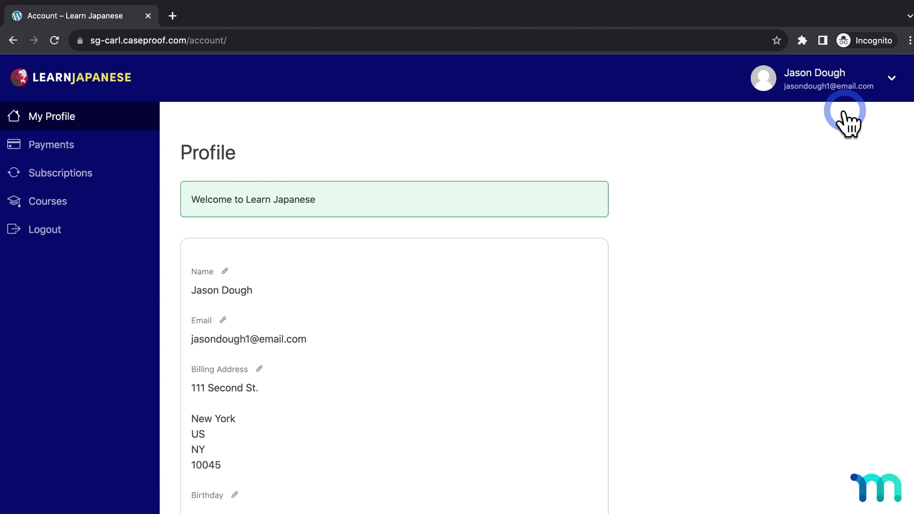
click(74, 145)
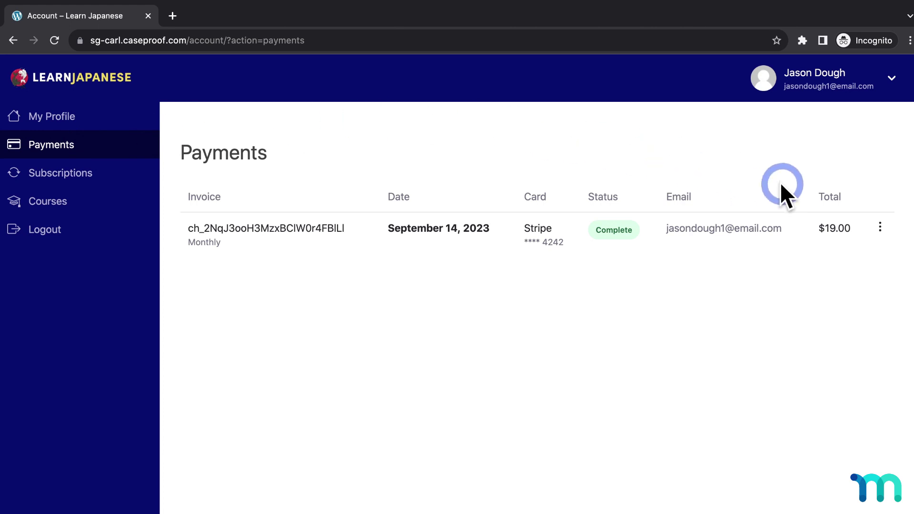
click(880, 224)
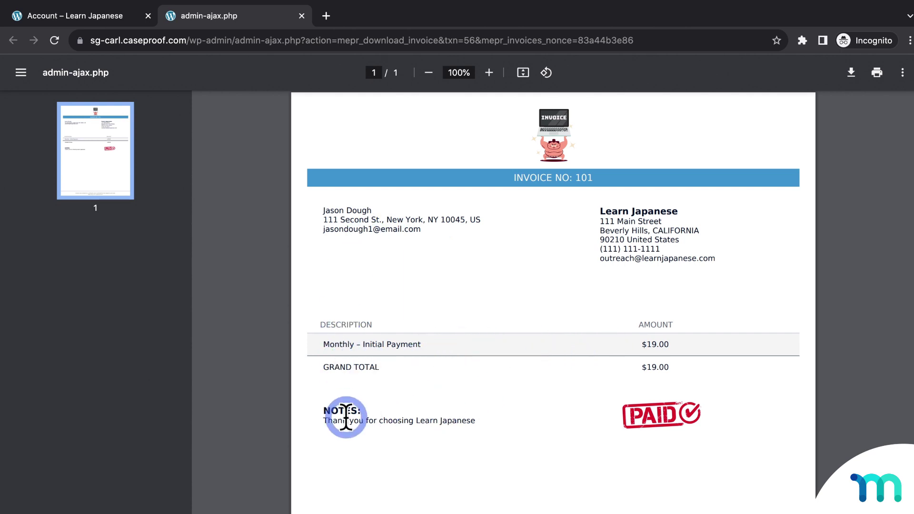
Step: Review invoice no. 101 in the PDF viewer down to the footer and back to the top
scroll(542, 406, down, 5)
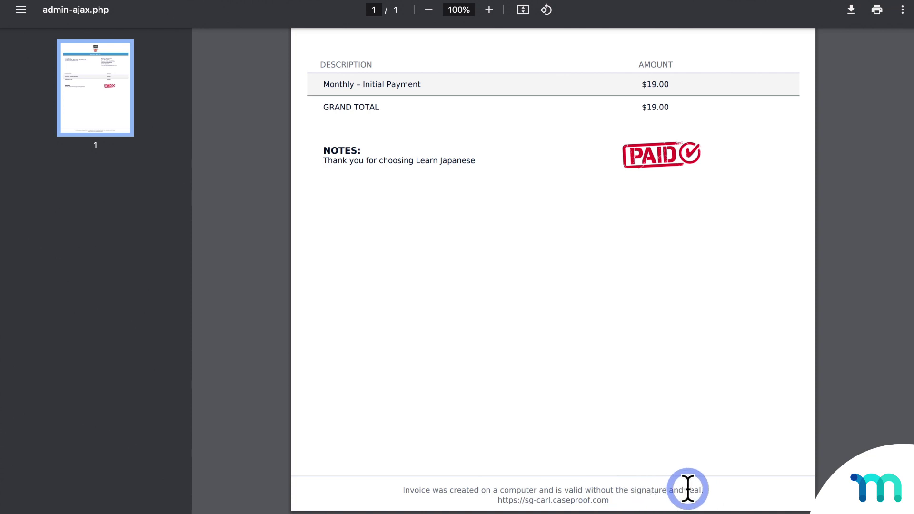
scroll(722, 390, up, 5)
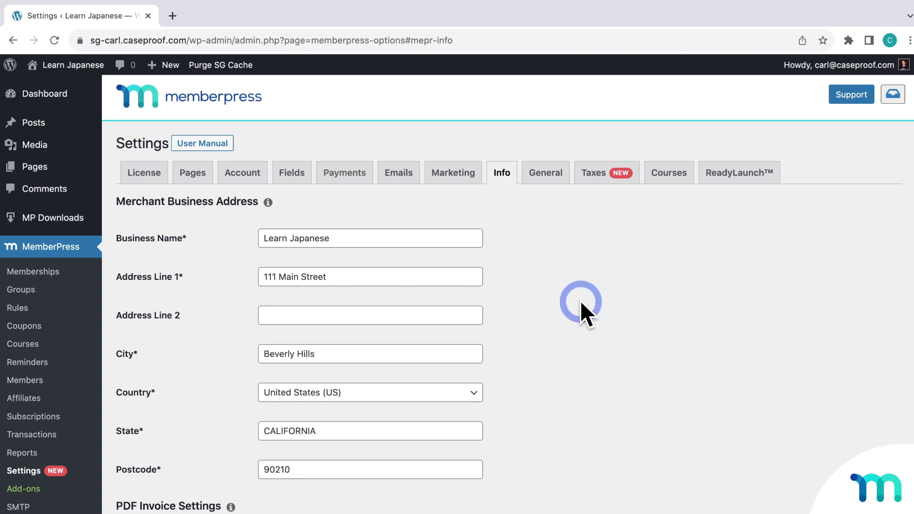
Step: Show the MemberPress Emails settings with the Send Payment Receipt Notice option enabled
click(403, 177)
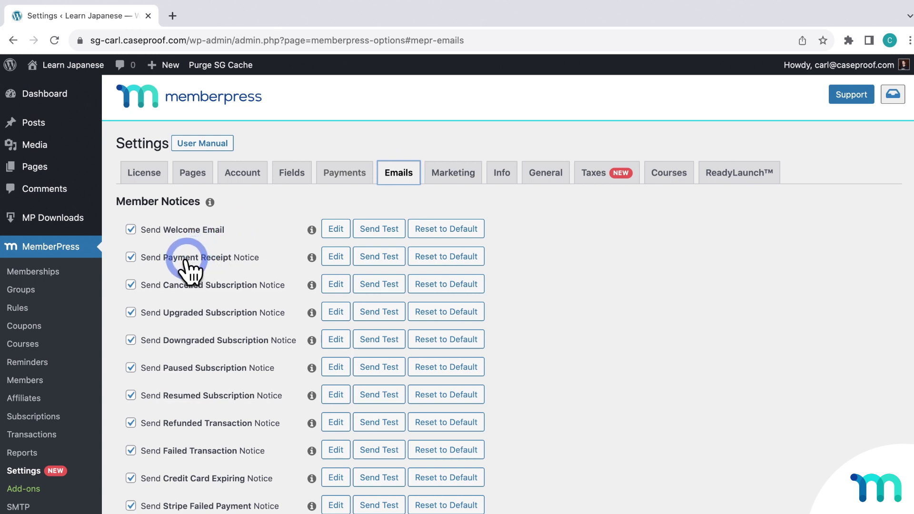
click(131, 258)
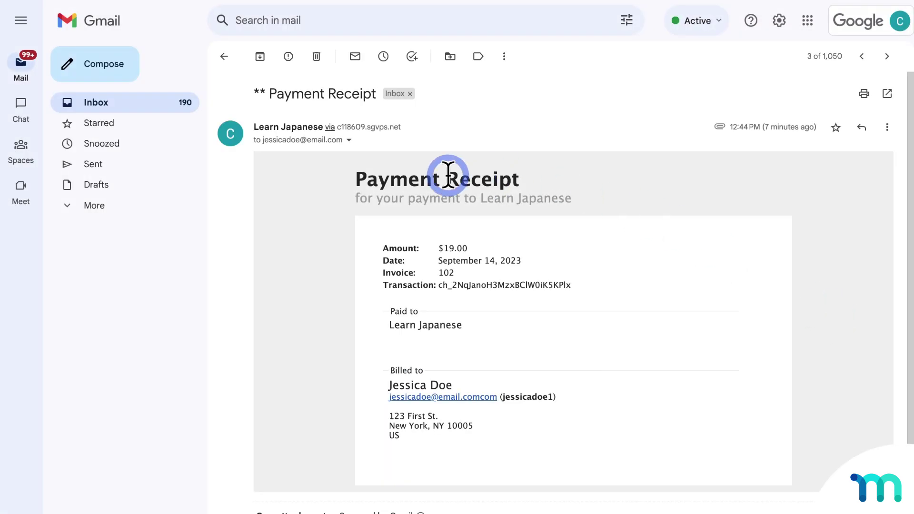
Step: Scroll the Learn Japanese $19.00 Payment Receipt email down to its attached PDF invoice
scroll(290, 295, down, 3)
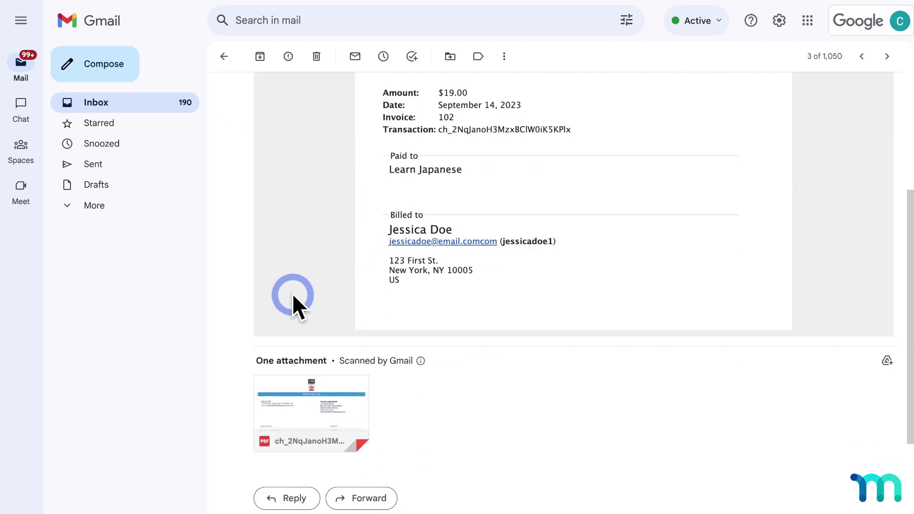
mouse_move(284, 436)
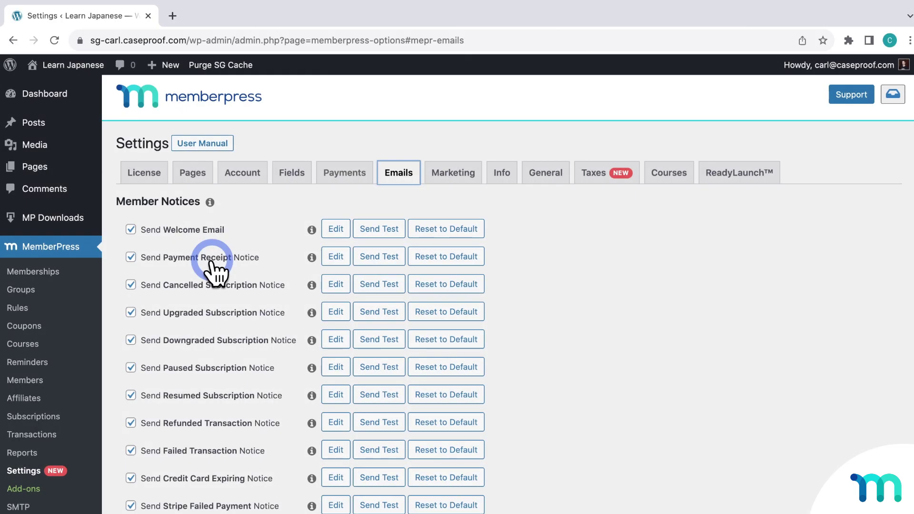
Step: Scroll past Admin Emails & Notices and open the MemberPress Transactions list
scroll(213, 272, down, 8)
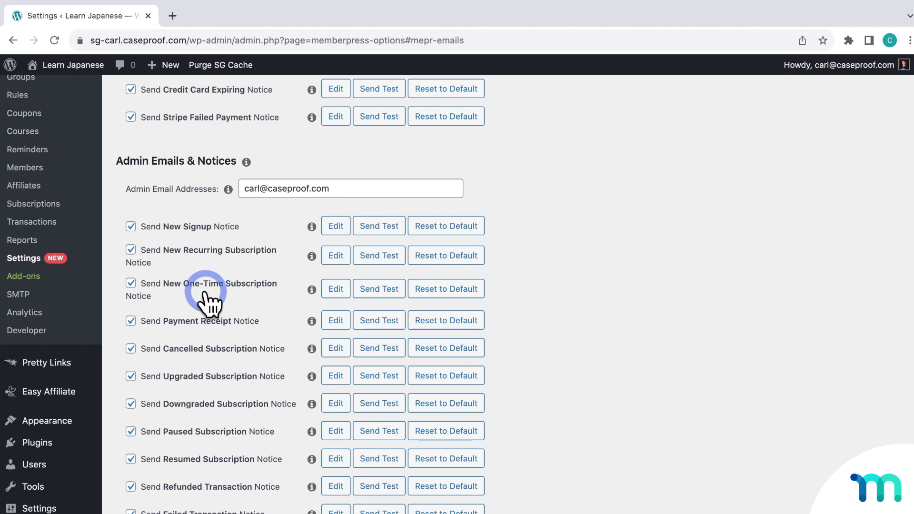
click(49, 222)
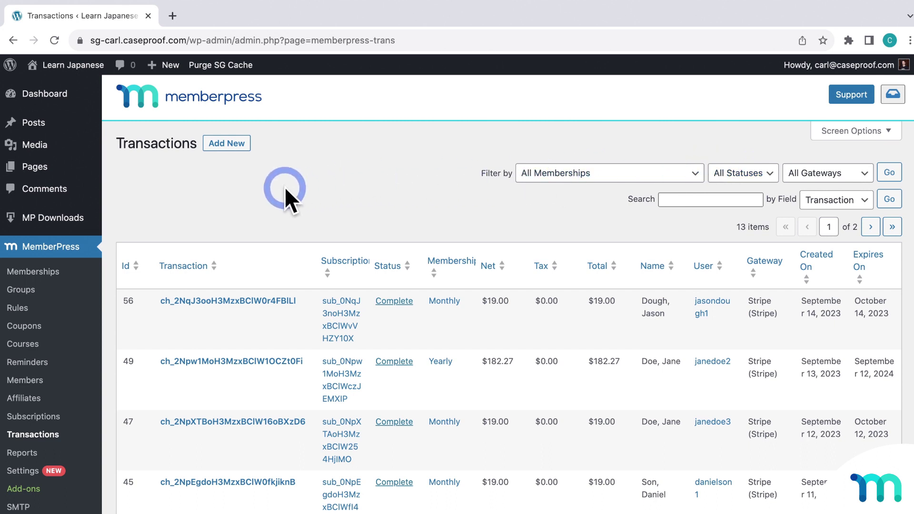
Step: Reveal the invoice PDF link on the newest $19 Monthly transaction row
mouse_move(217, 315)
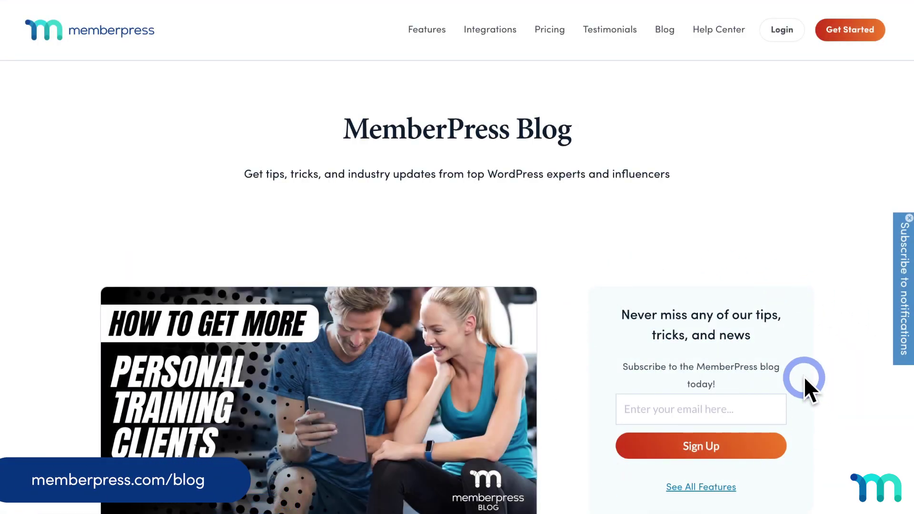
Step: Scroll the MemberPress blog down to the sidebar's Connect with us social icons
scroll(645, 345, down, 15)
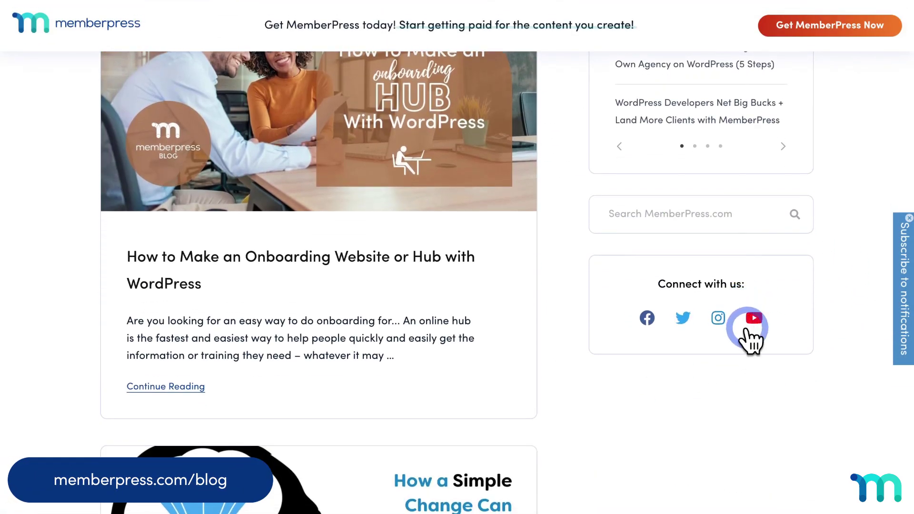